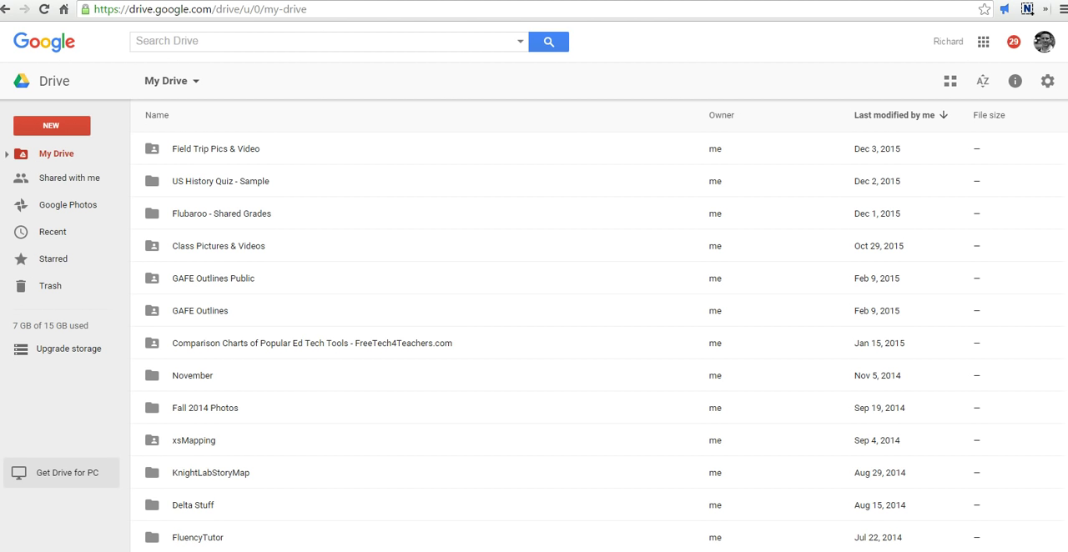
# Step: Create a new blank Google Form from My Drive
pyautogui.click(42, 127)
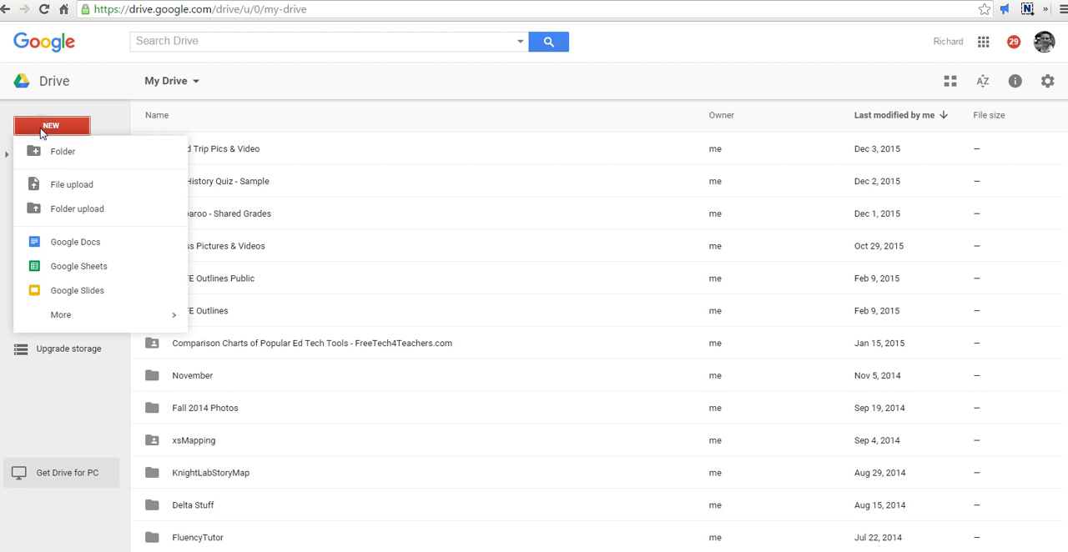
pyautogui.moveTo(85, 321)
pyautogui.click(262, 324)
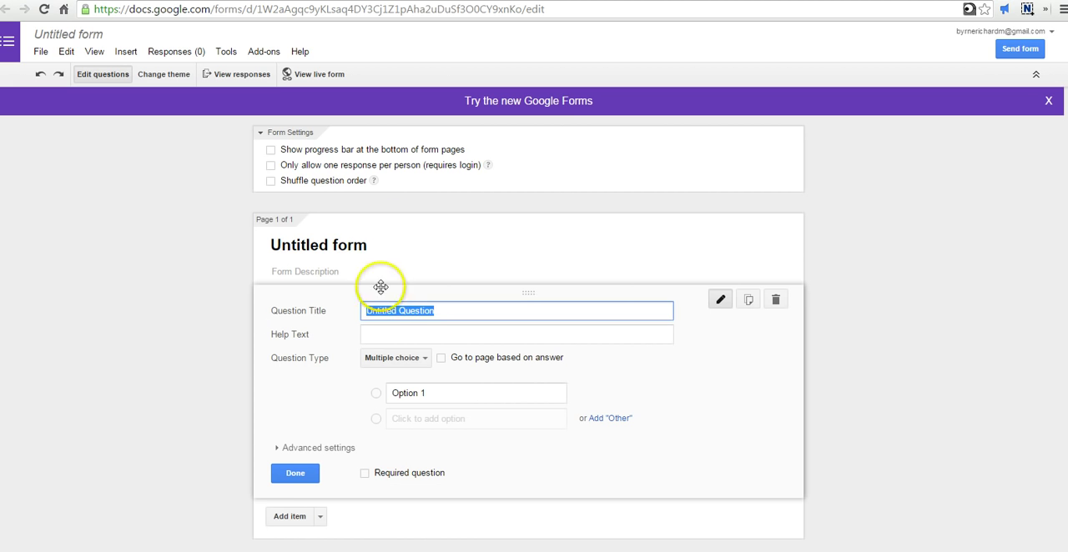
# Step: Replace the form's default title with "Part 1 of Two Part Test"
pyautogui.click(373, 244)
pyautogui.moveTo(373, 244); pyautogui.dragTo(271, 242)
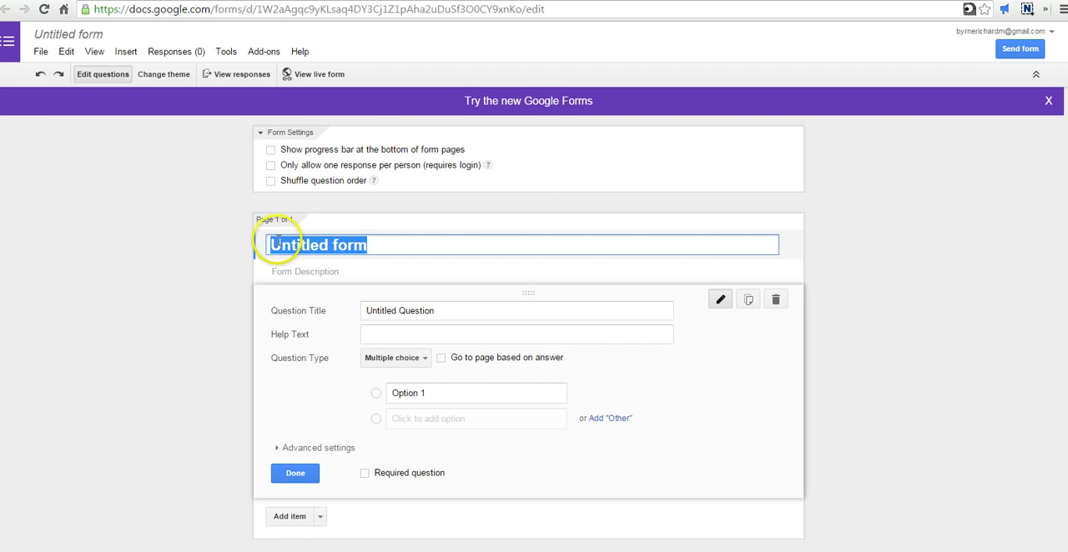
pyautogui.write('Part 1 of')
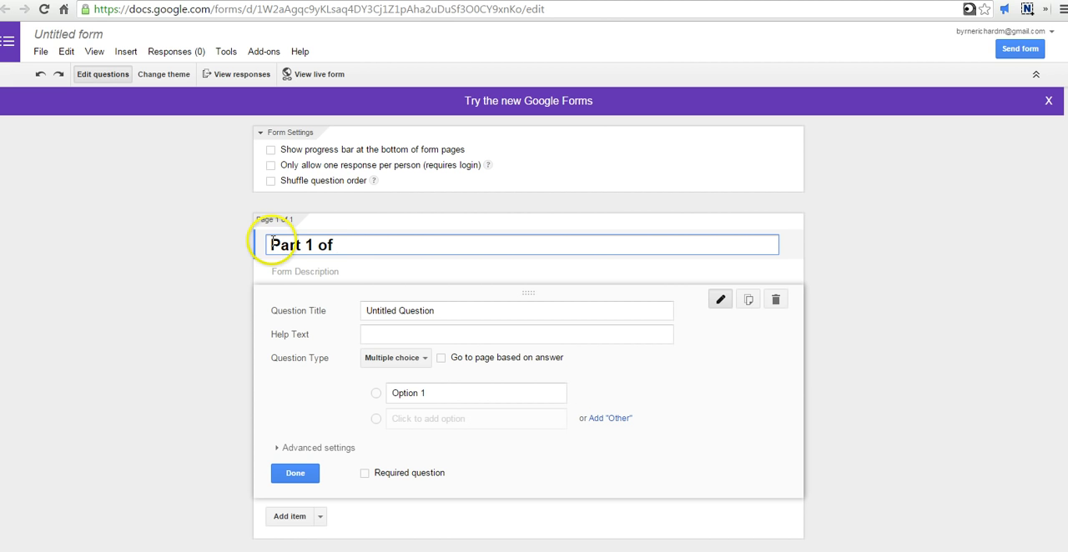
pyautogui.write(' Two Part Test')
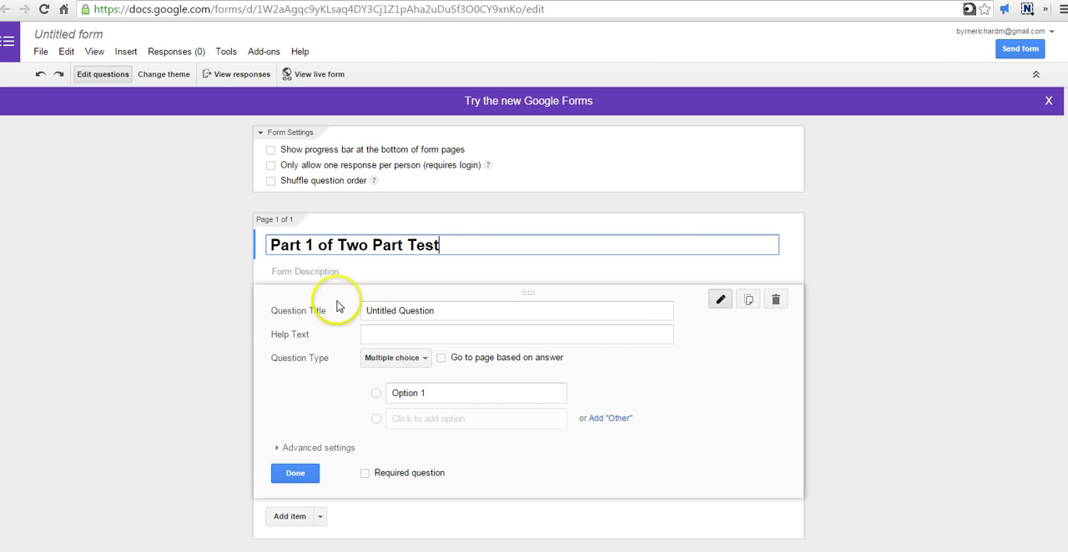
# Step: Title the first question "Name?" and set its question type to Text
pyautogui.click(443, 311)
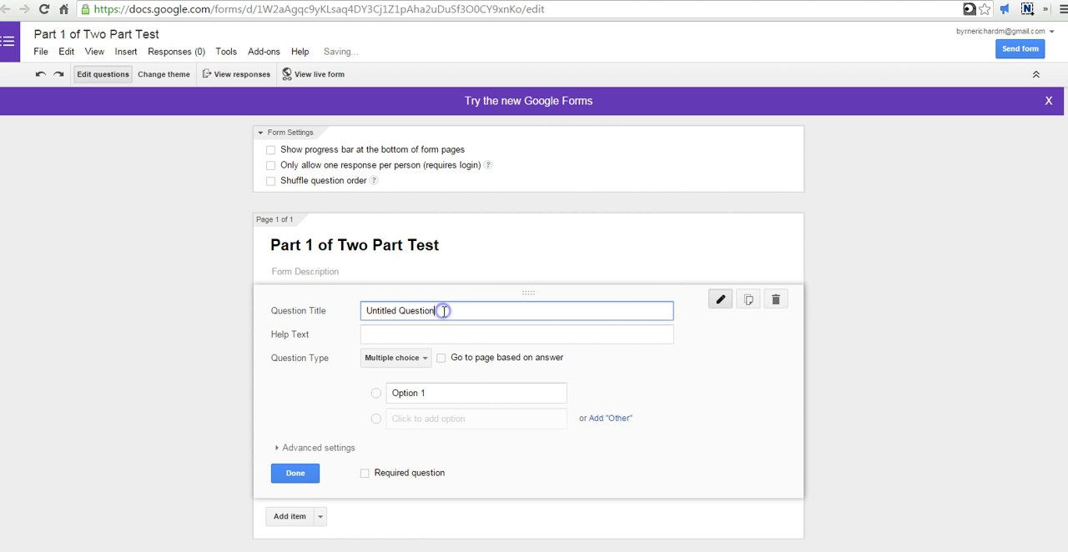
pyautogui.moveTo(443, 311); pyautogui.dragTo(352, 311)
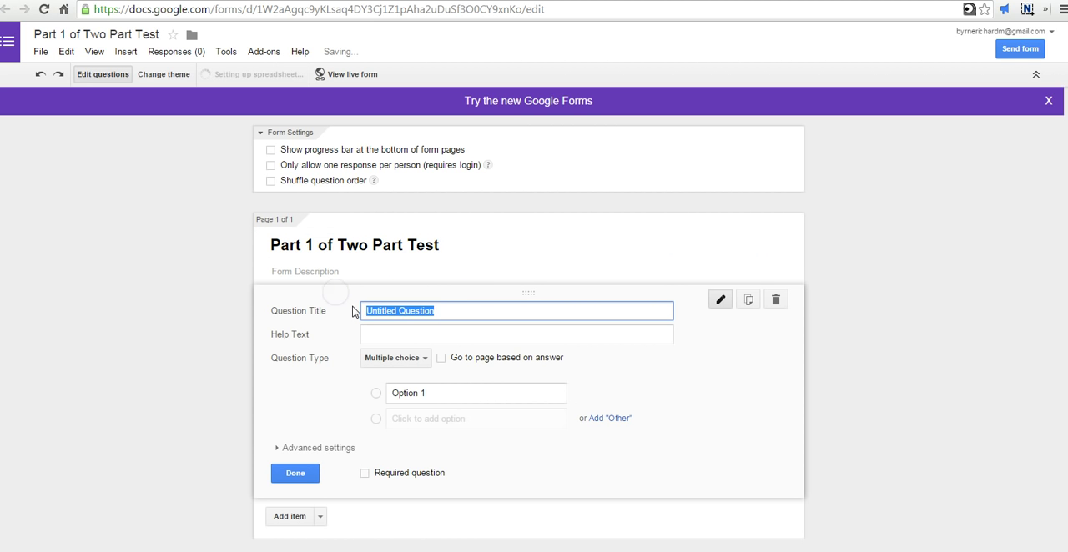
pyautogui.write('Name?')
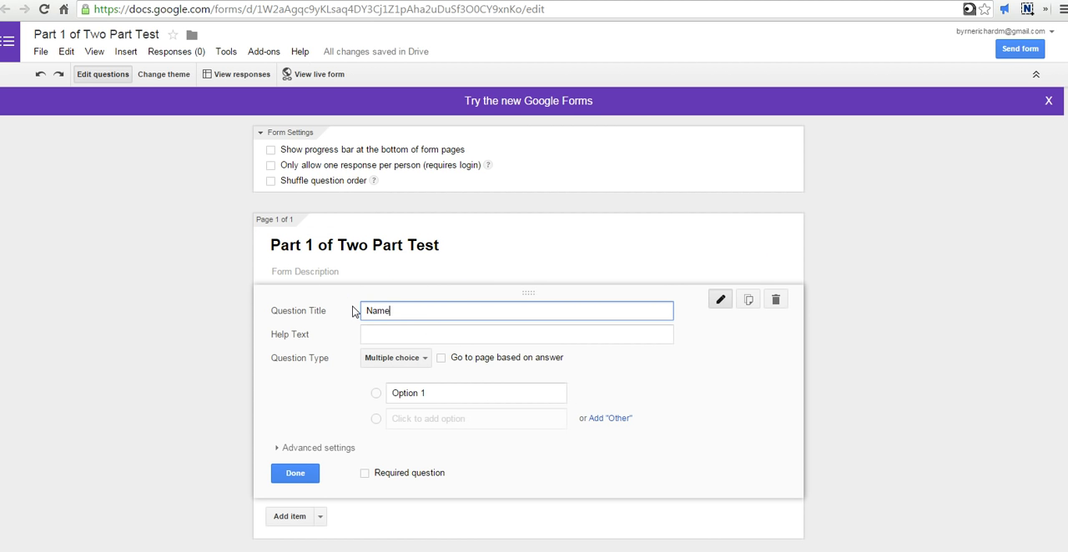
pyautogui.click(419, 357)
pyautogui.click(406, 324)
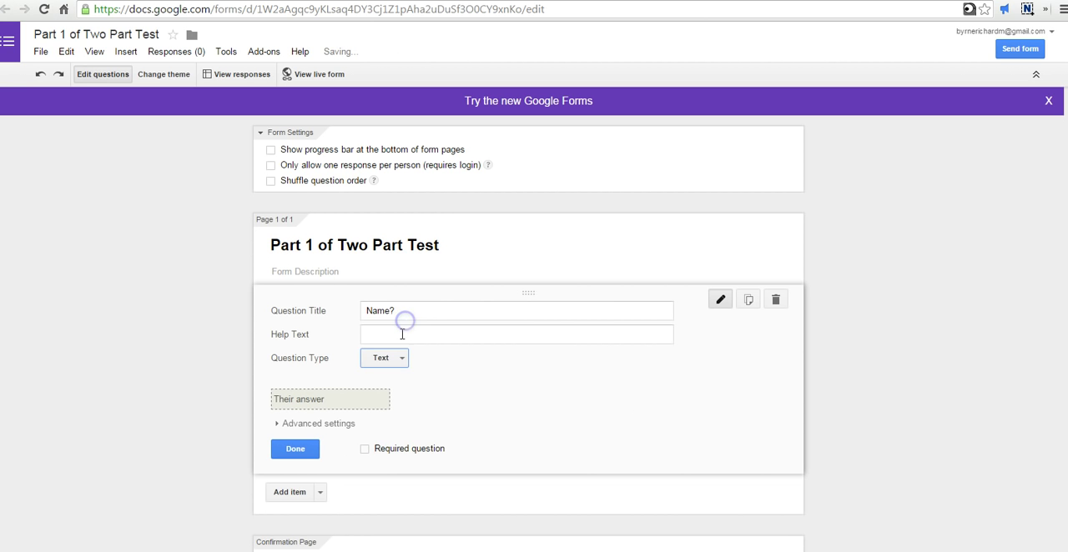
# Step: Enter "Sample" as the form description and finish editing the "Name?" question
pyautogui.click(306, 273)
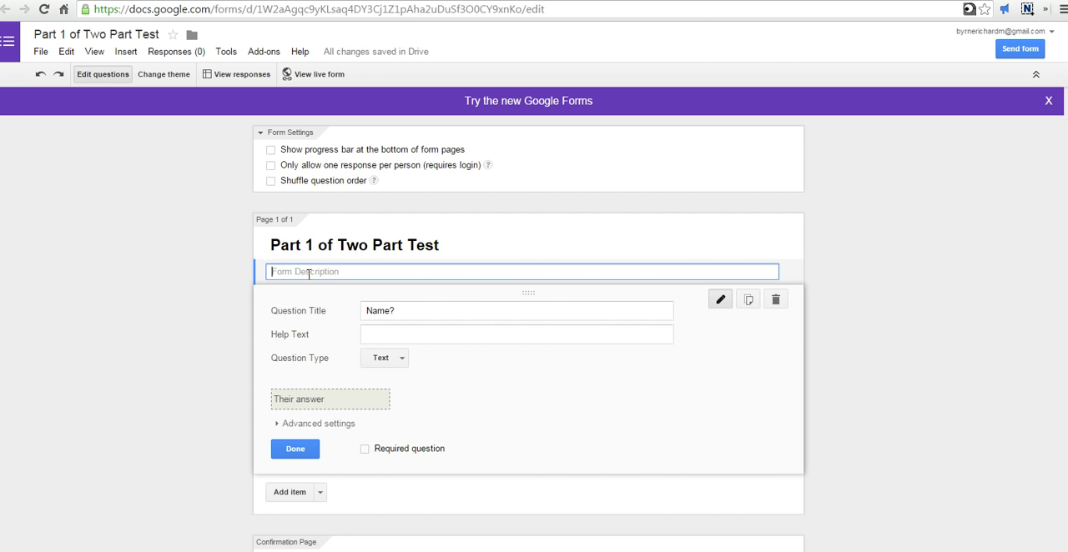
pyautogui.write('Sample')
pyautogui.click(300, 447)
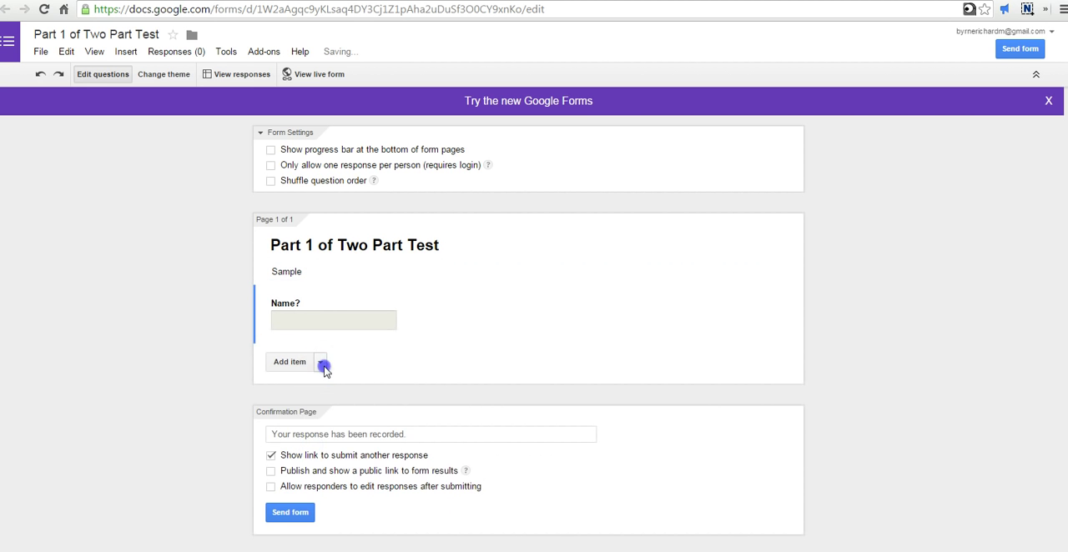
# Step: Add a multiple choice question titled "Who was the first president of the United States?"
pyautogui.click(322, 366)
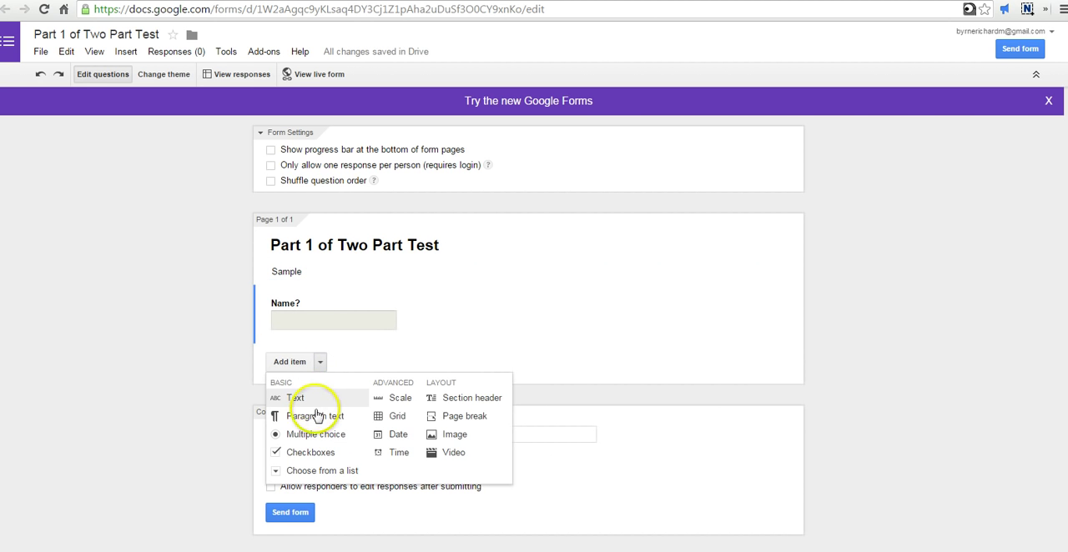
pyautogui.click(321, 435)
pyautogui.write('W')
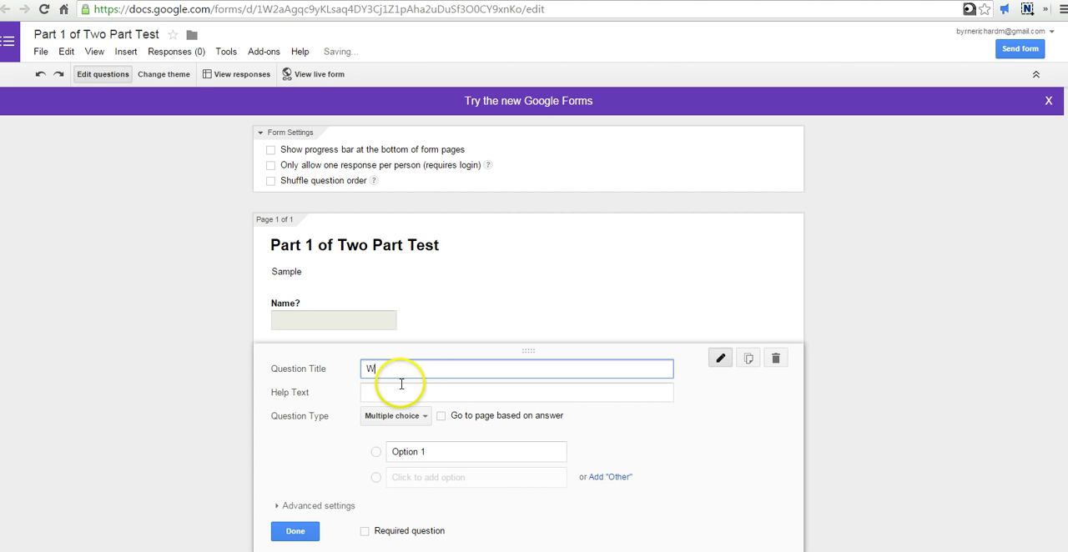
pyautogui.write('ho was the first presiden')
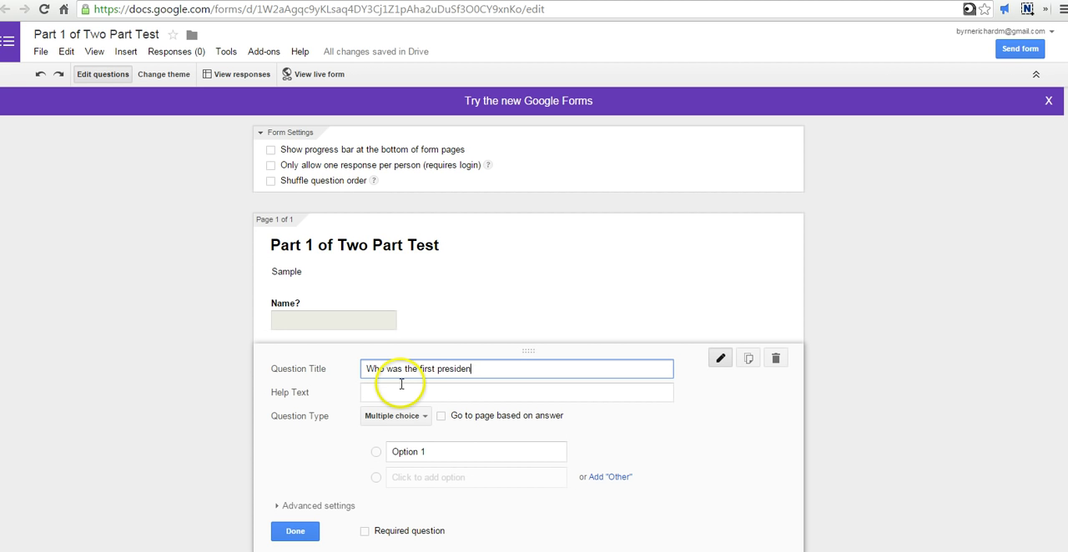
pyautogui.write('t of the United States?')
# Step: Enter Washington, Lincoln, Jefferson and Adams as the answer options of the president question
pyautogui.click(417, 453)
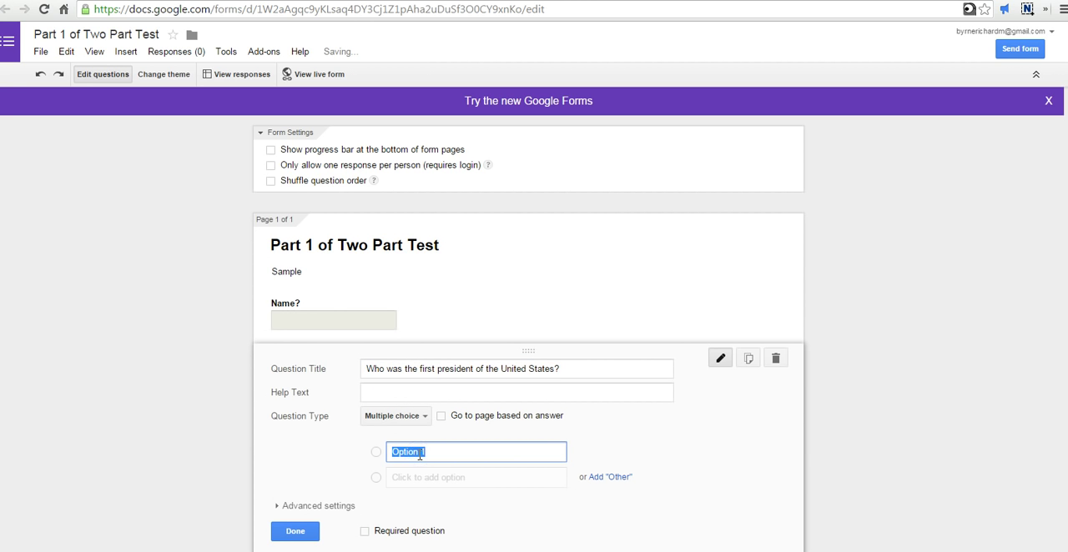
pyautogui.write('Wa')
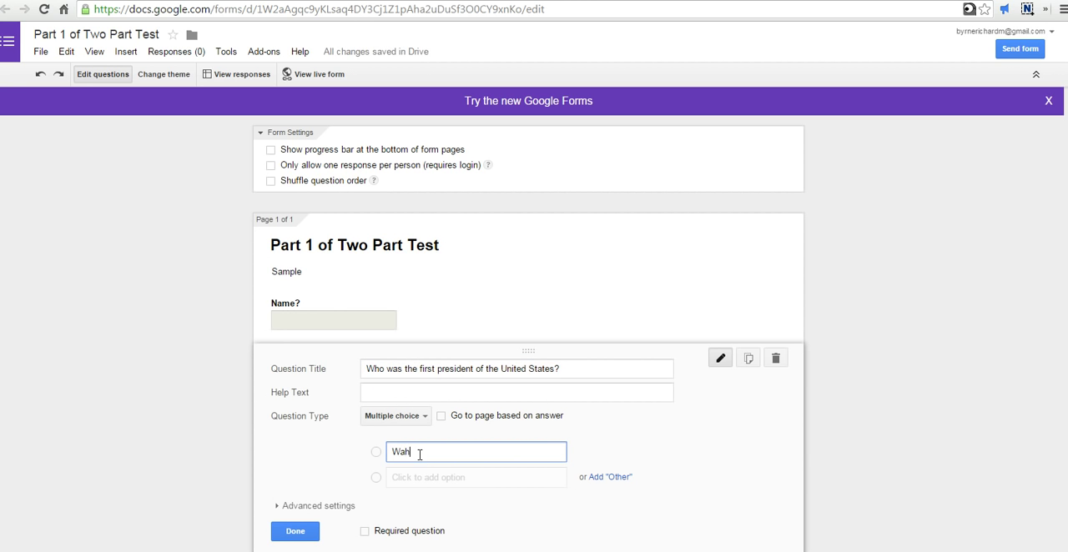
pyautogui.write('shingin')
pyautogui.write('ton')
pyautogui.press('Return')
pyautogui.write('Lincoln')
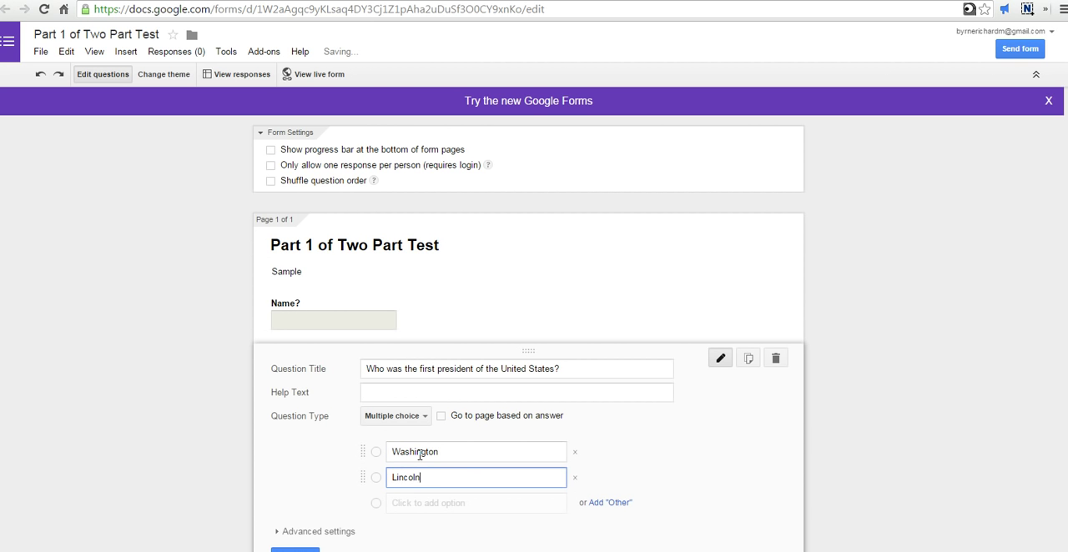
pyautogui.press('Return')
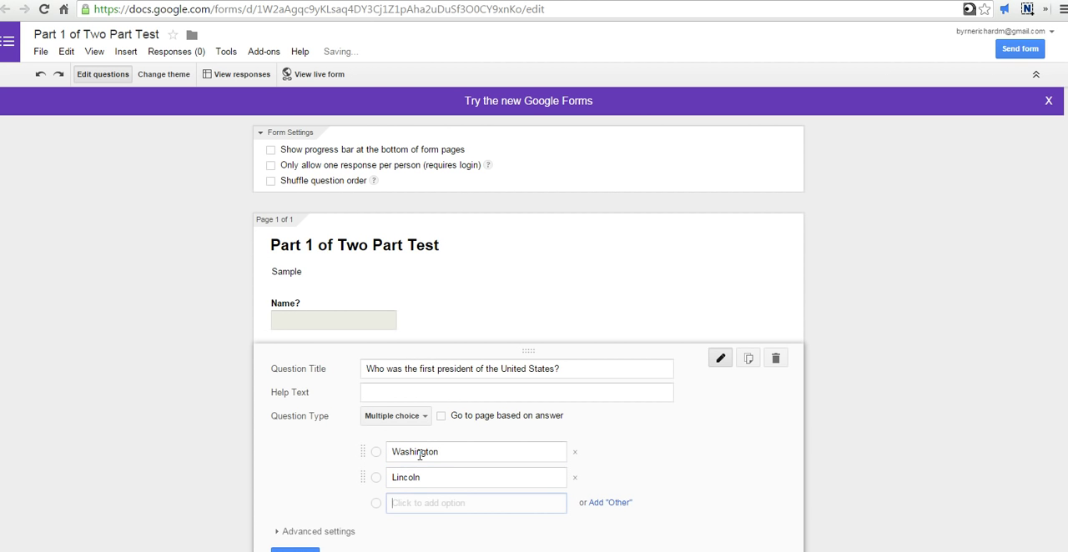
pyautogui.write('Jefferson')
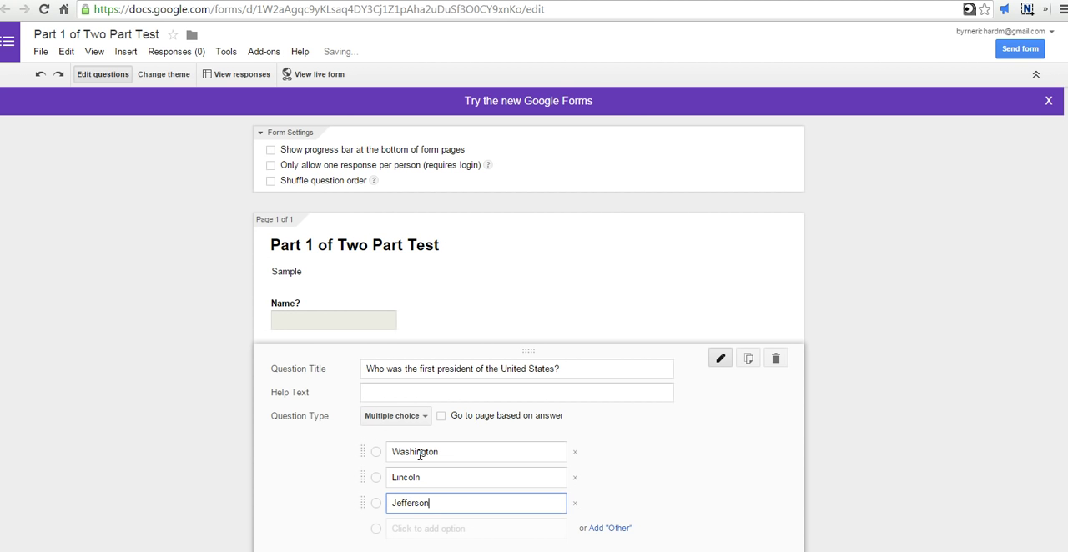
pyautogui.press('Return')
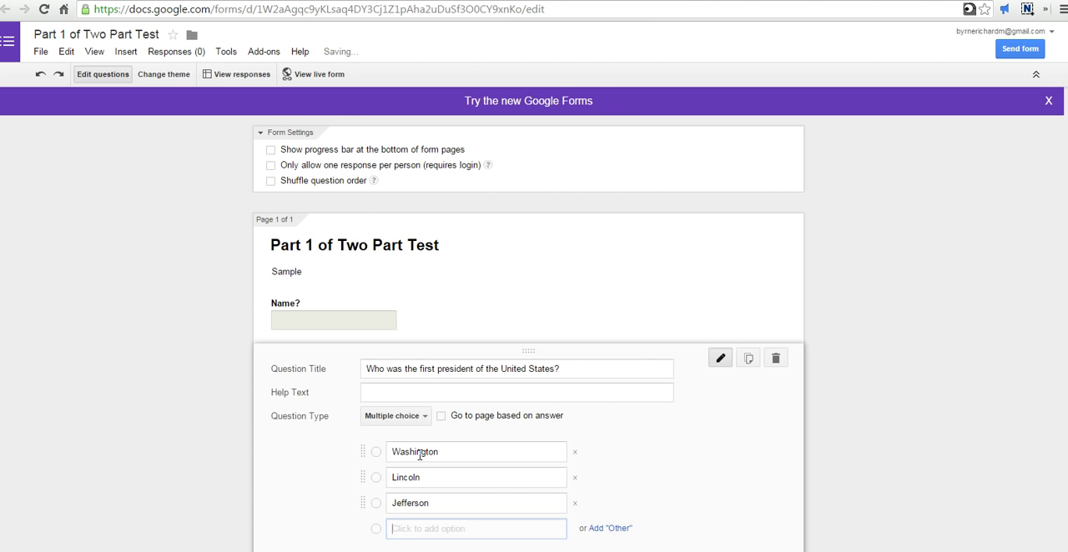
pyautogui.write('Adams')
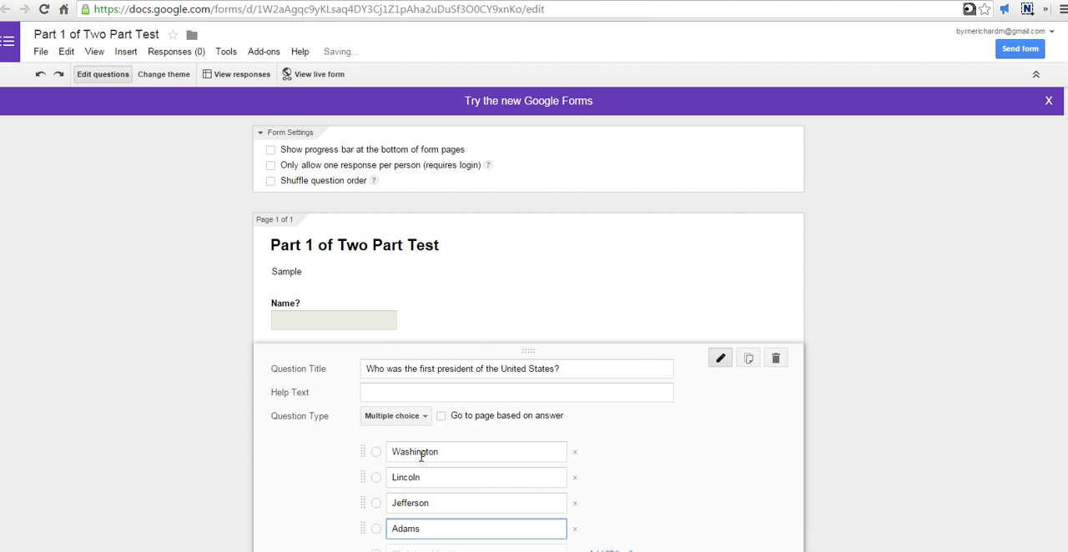
# Step: Reorder the answer options to Jefferson, Lincoln, Washington, Adams and finish editing the question
pyautogui.scroll(-3, 421, 456)
pyautogui.moveTo(362, 316)
pyautogui.mouseDown()
pyautogui.moveTo(358, 372)
pyautogui.moveTo(359, 316)
pyautogui.mouseUp()
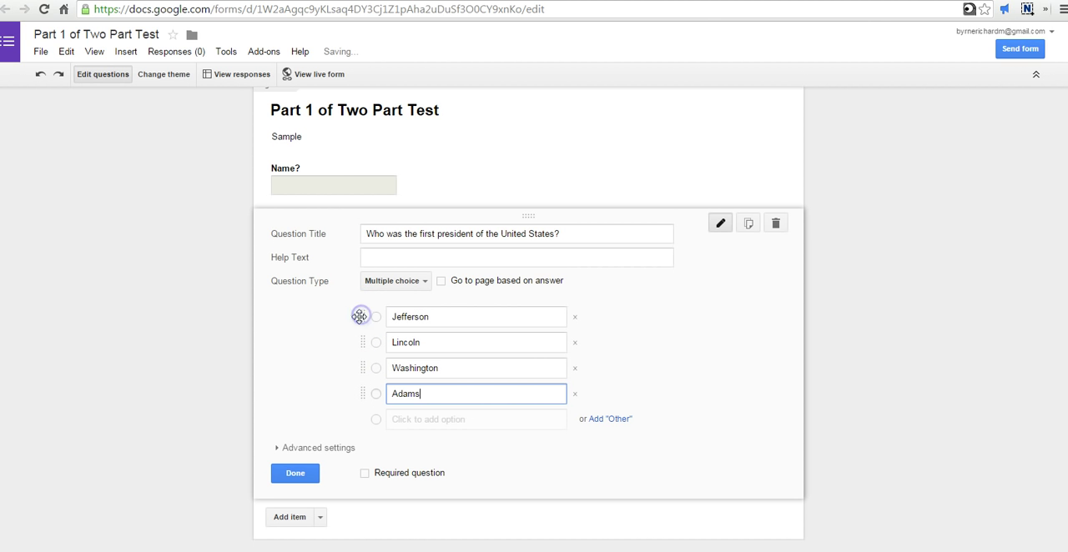
pyautogui.click(297, 472)
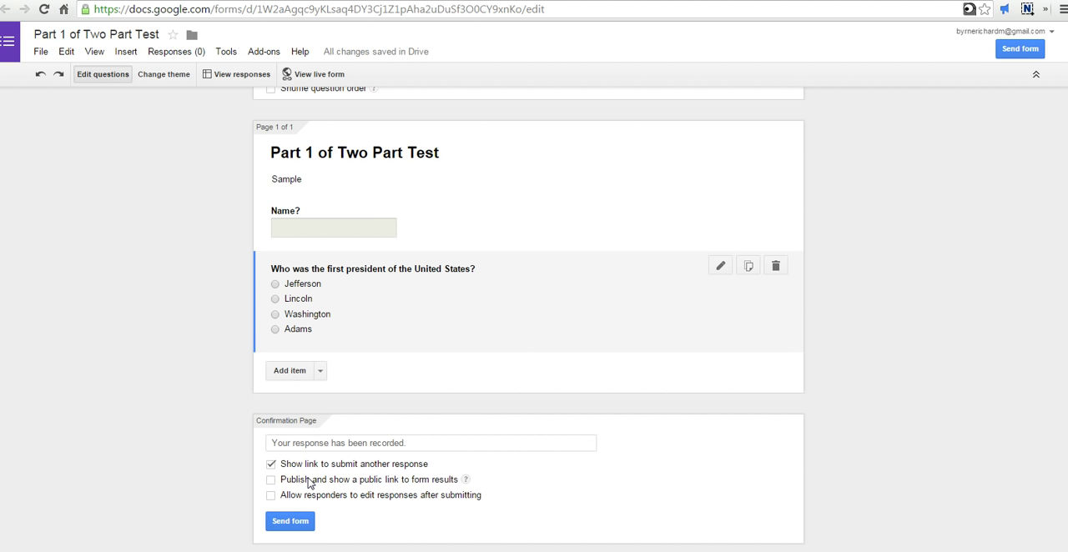
# Step: Preview the live form with its name field and president question, then close the preview
pyautogui.click(309, 74)
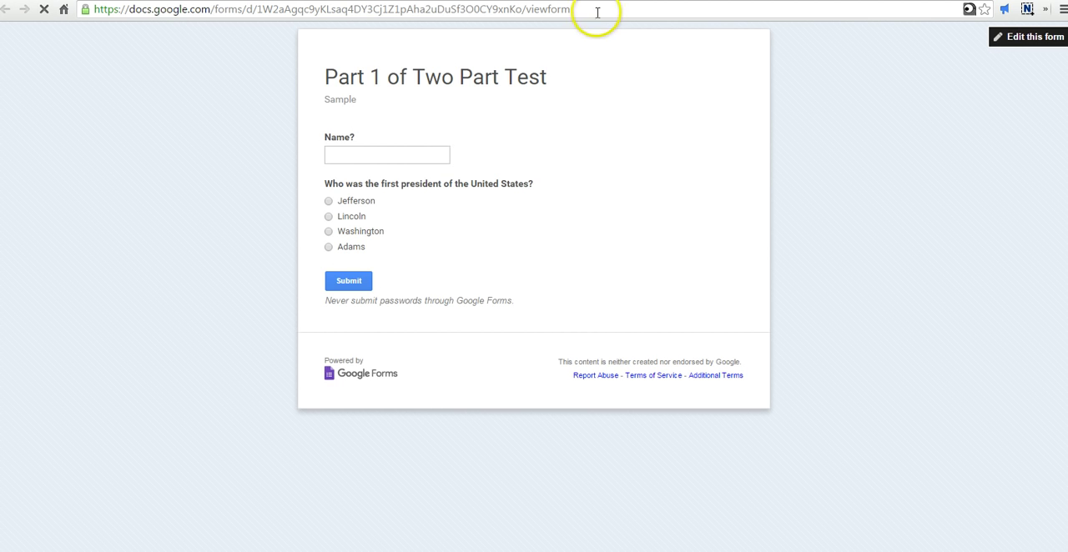
pyautogui.click(399, 156)
pyautogui.hotkey('ctrl', 'w')
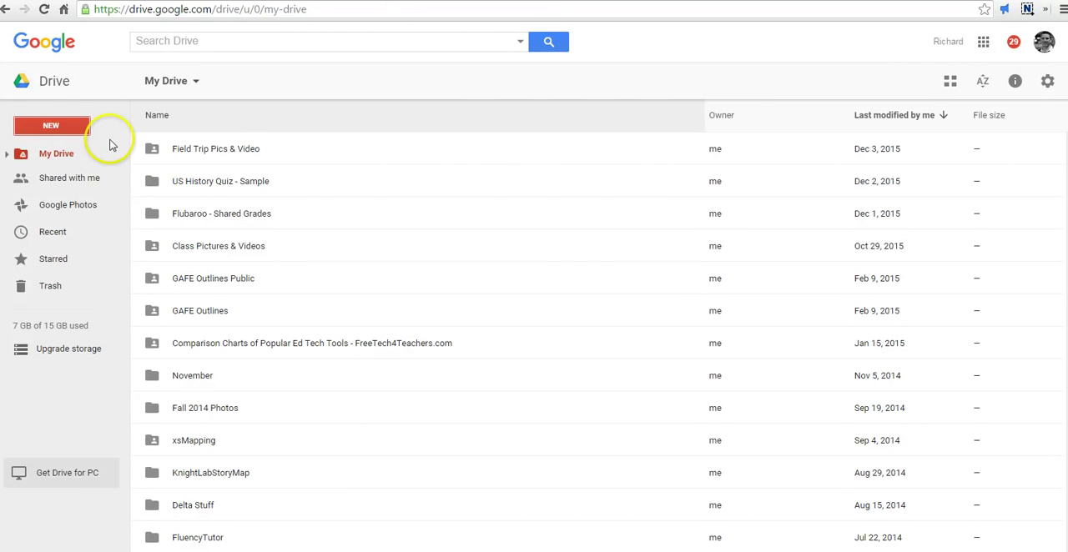
# Step: Return to My Drive and create a second blank Google Form
pyautogui.click(37, 130)
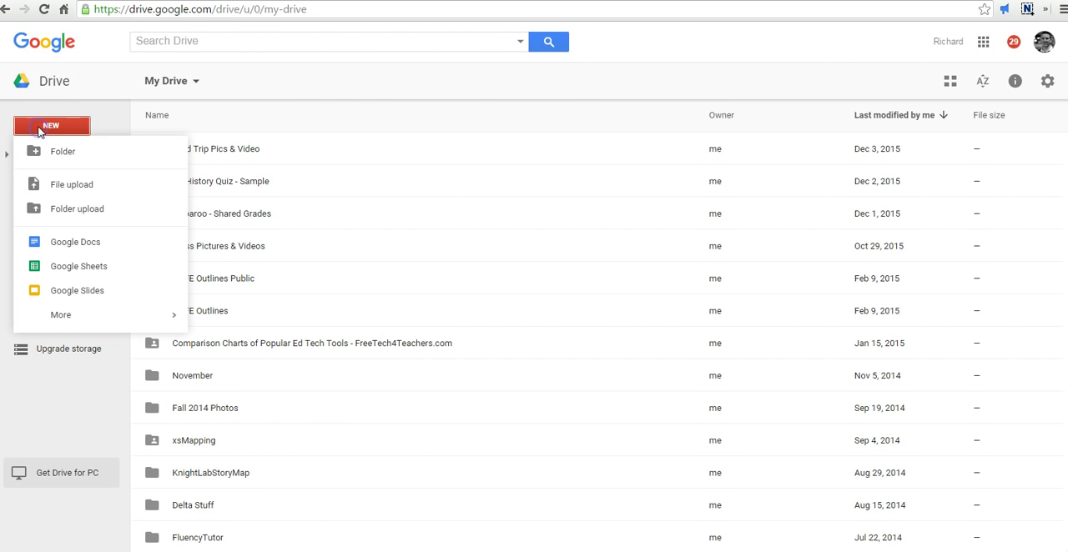
pyautogui.moveTo(114, 315)
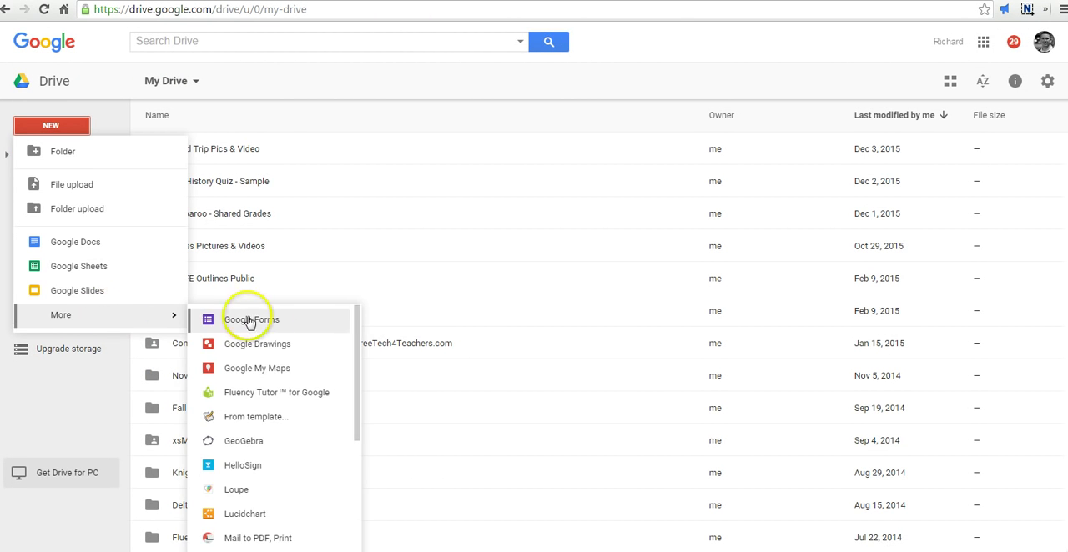
pyautogui.click(273, 320)
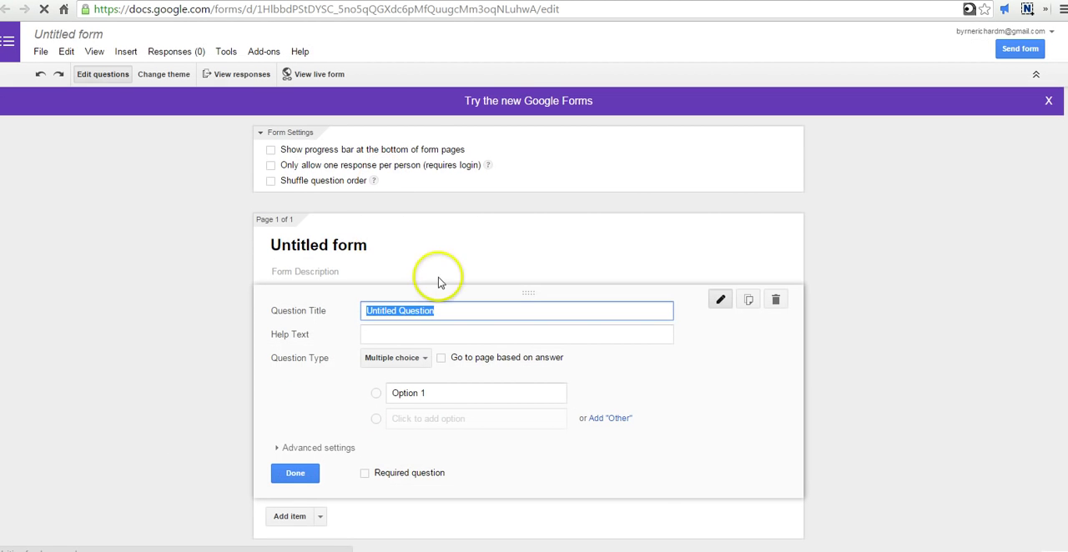
# Step: Replace the second form's default title with "Part 2 of Two Part Test"
pyautogui.click(357, 244)
pyautogui.tripleClick(357, 244)
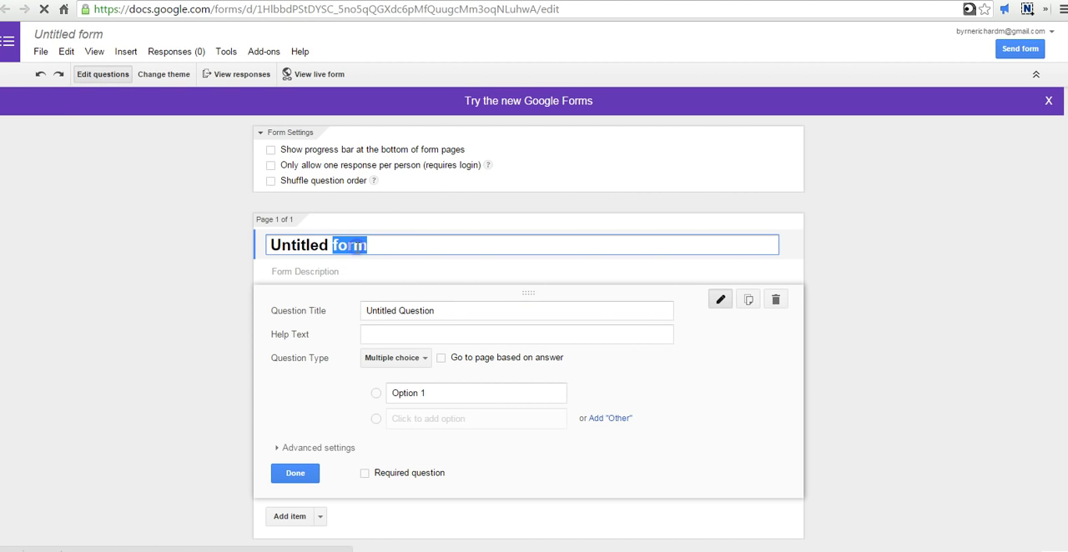
pyautogui.write('Part ')
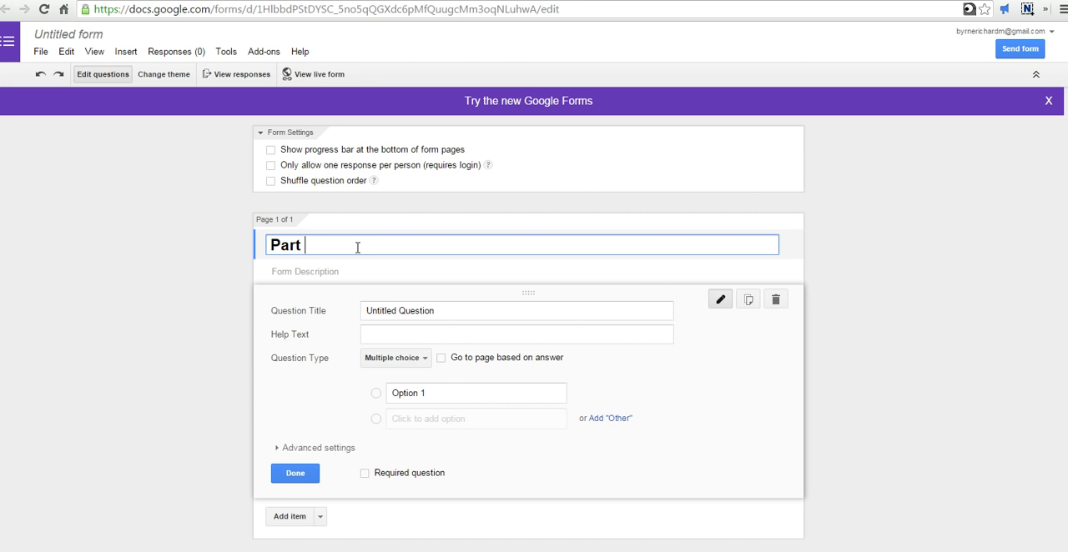
pyautogui.write('2 of Two Part TEst')
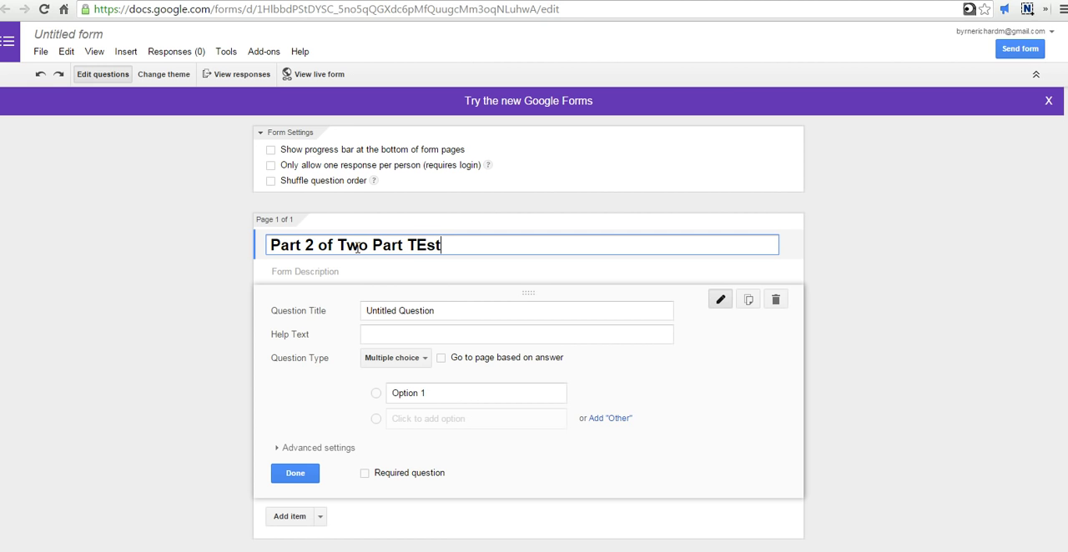
pyautogui.press('BackSpace')
pyautogui.press('BackSpace')
pyautogui.press('BackSpace')
pyautogui.write('est')
# Step: Enter "Sample" as the description of the second form
pyautogui.click(337, 273)
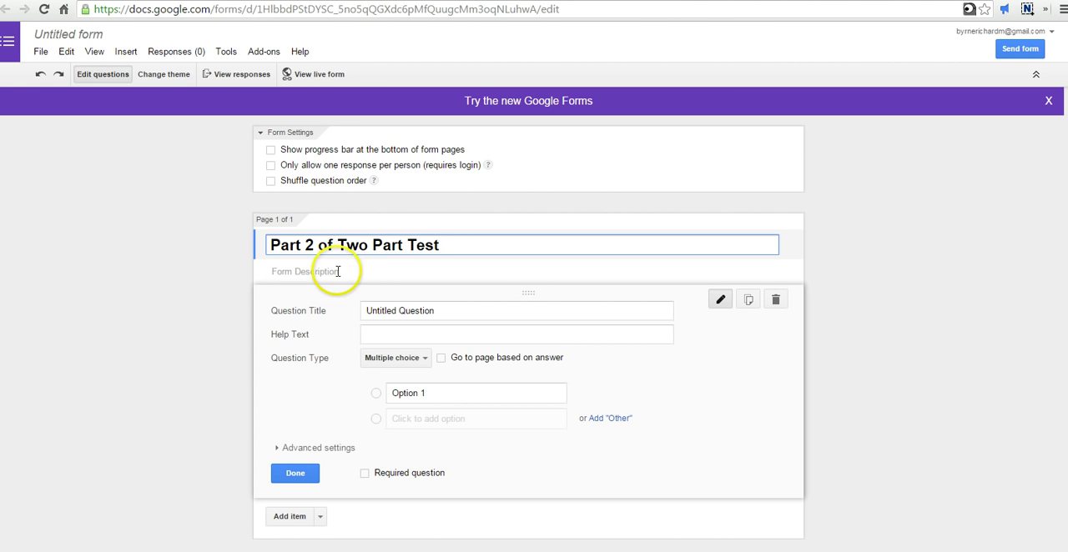
pyautogui.write('Sample')
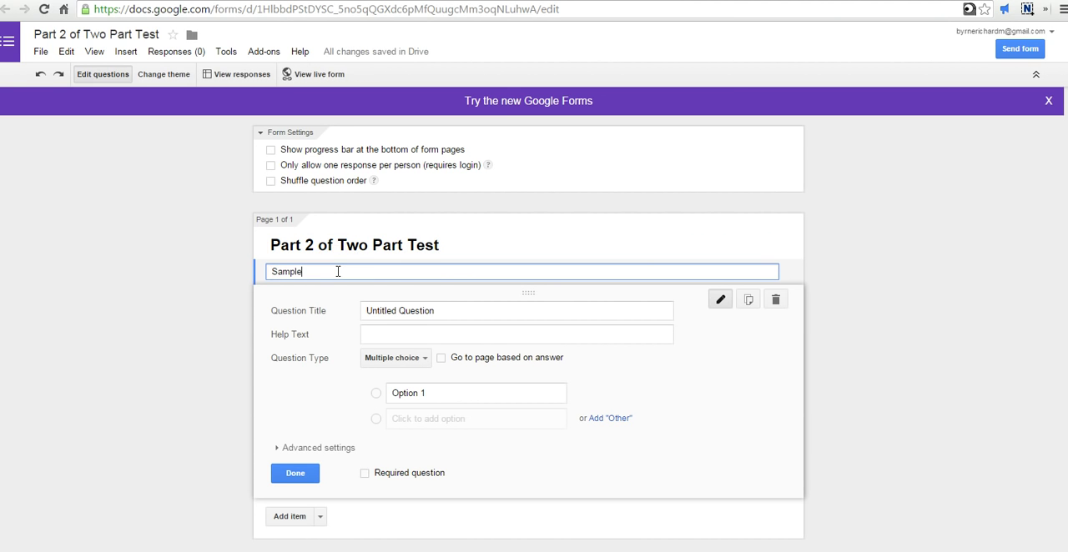
# Step: Title the form's first question "Name?", set it to the Text type and finish editing it
pyautogui.click(446, 311)
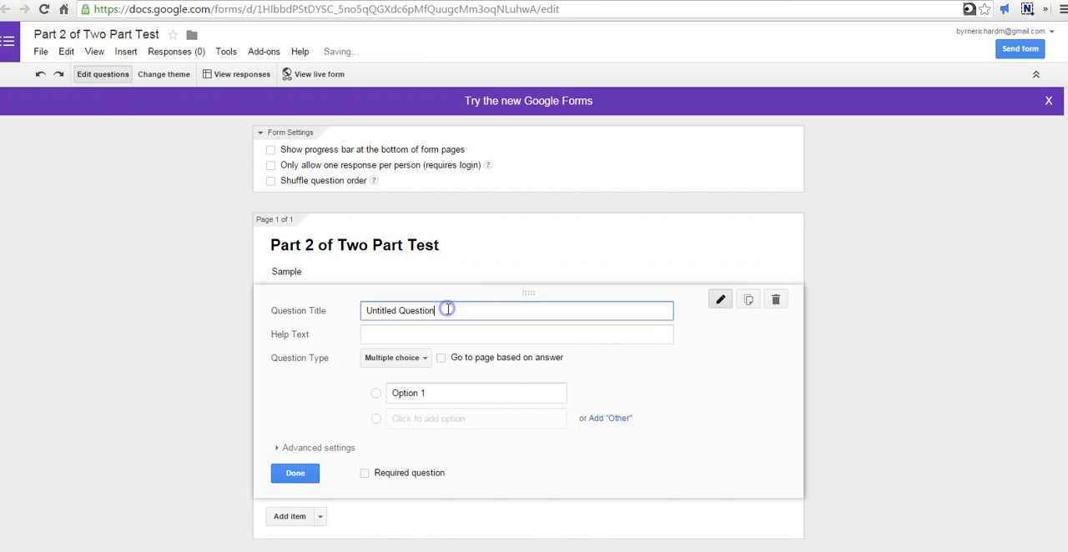
pyautogui.write('Name?')
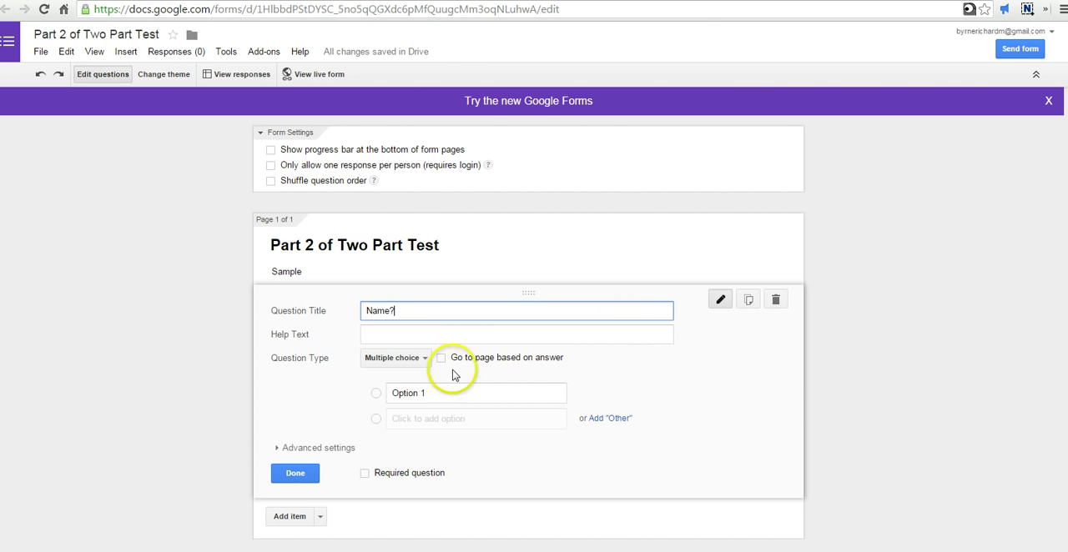
pyautogui.click(419, 358)
pyautogui.click(409, 322)
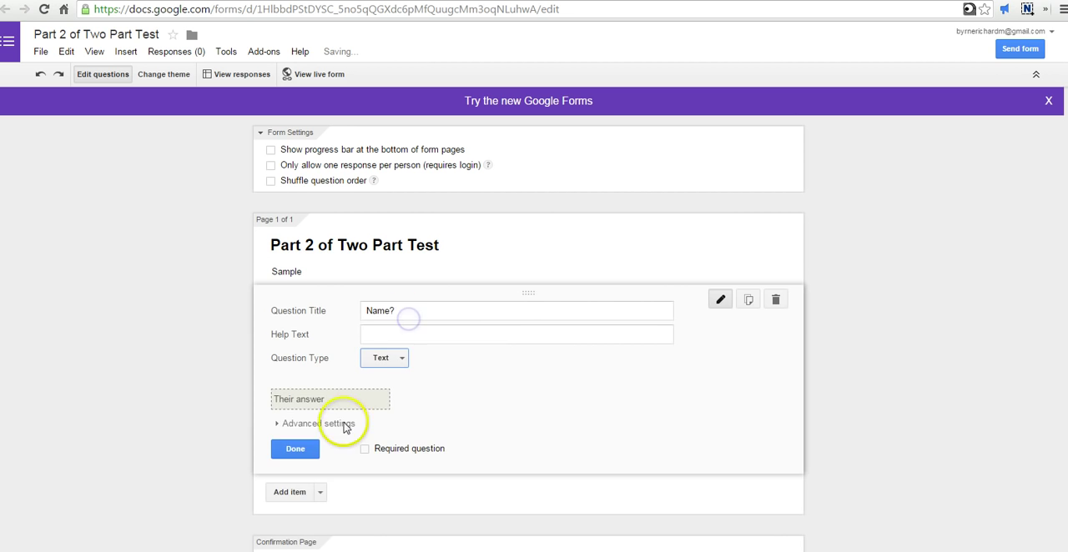
pyautogui.click(295, 448)
# Step: Add a multiple choice question titled "What is the tallest mountain in the world?" below the name question
pyautogui.click(319, 361)
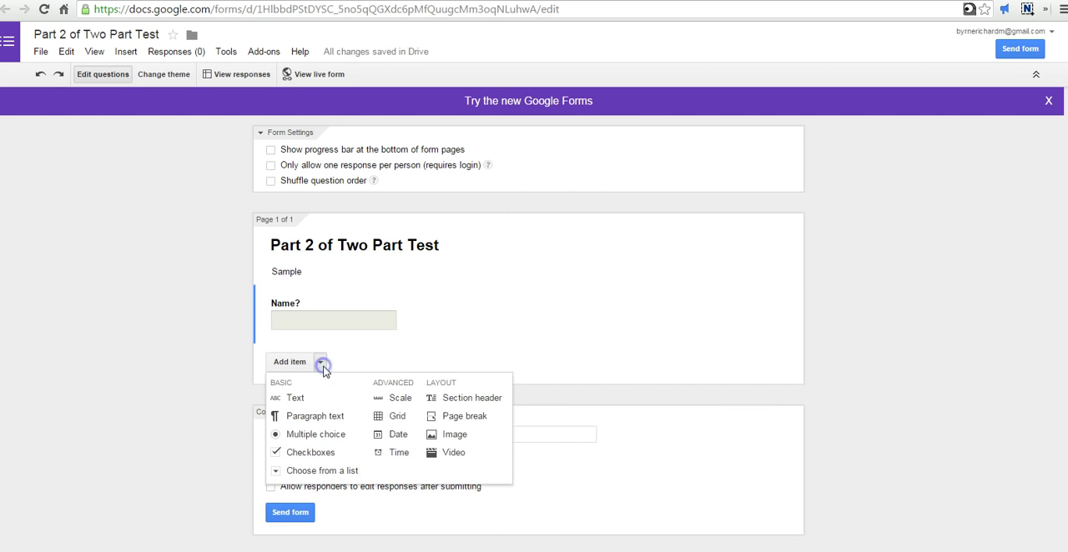
pyautogui.click(318, 434)
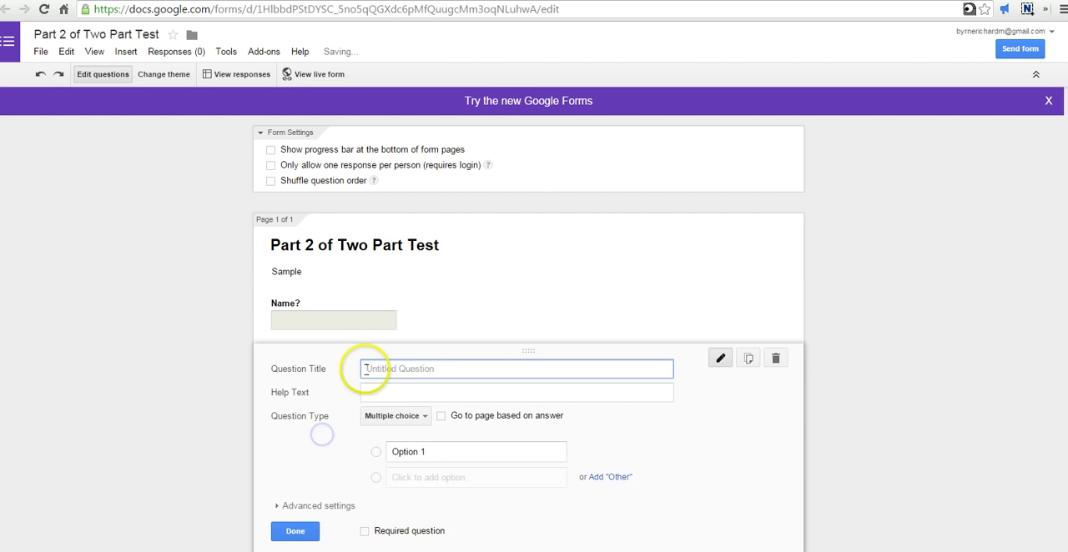
pyautogui.write("What's the ")
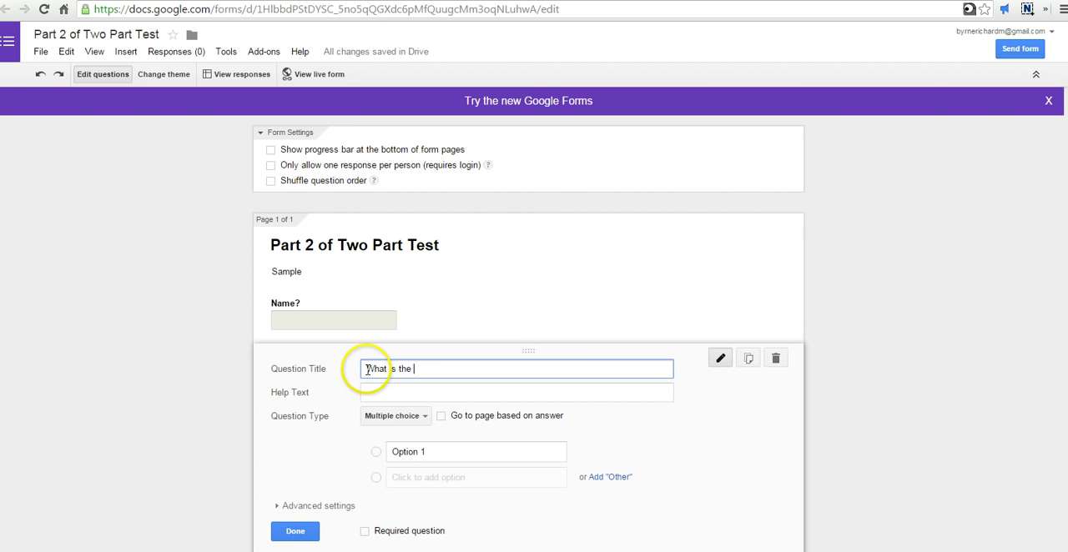
pyautogui.write('tallest mountain in the world?')
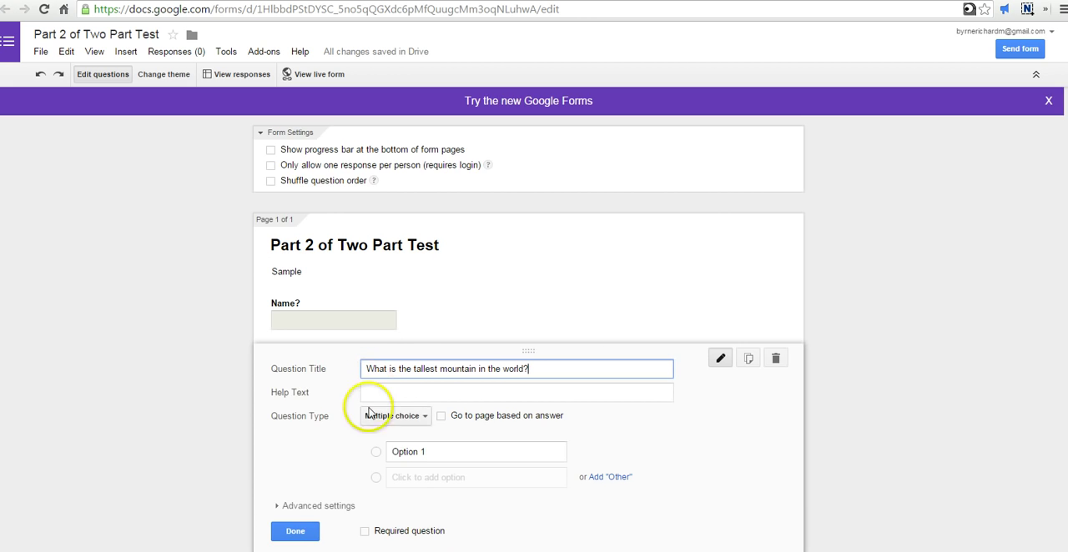
# Step: Give the mountain question the answer options Everest, K2, Denali and Washington, move Everest below K2 and finish the question
pyautogui.scroll(-2, 381, 405)
pyautogui.click(440, 316)
pyautogui.write('Everest')
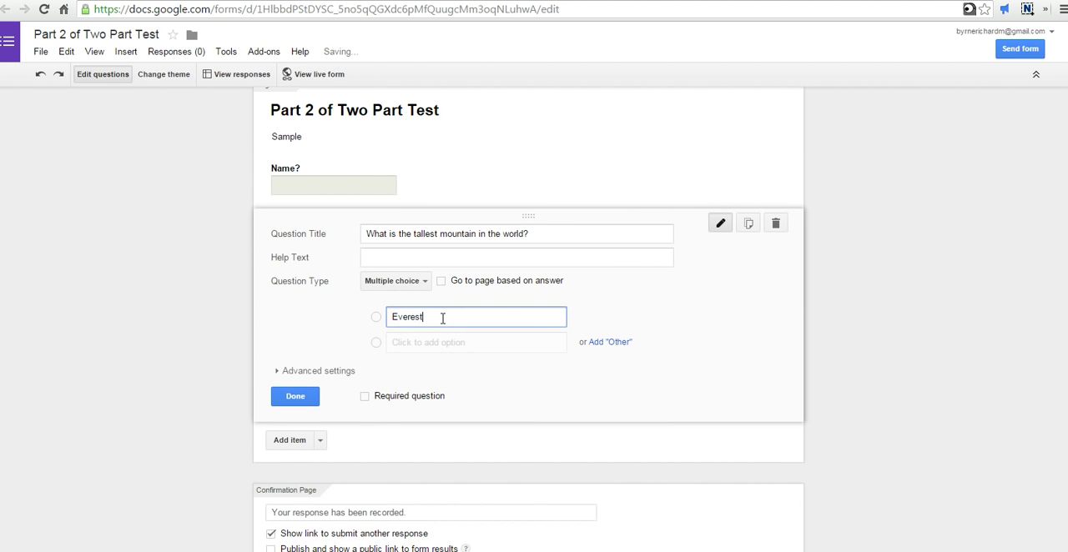
pyautogui.press('Return')
pyautogui.write('K2')
pyautogui.press('Return')
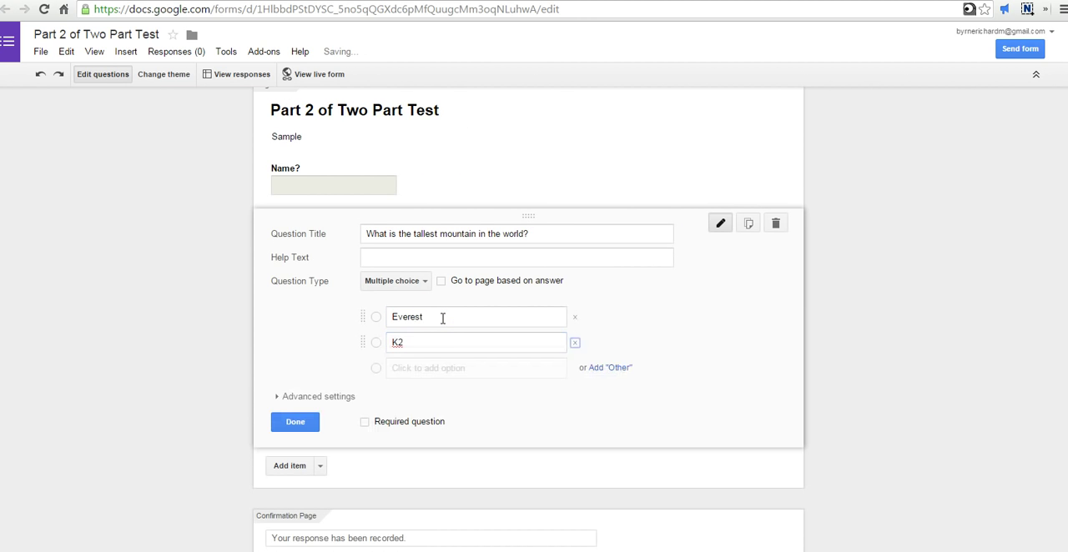
pyautogui.write('Dena')
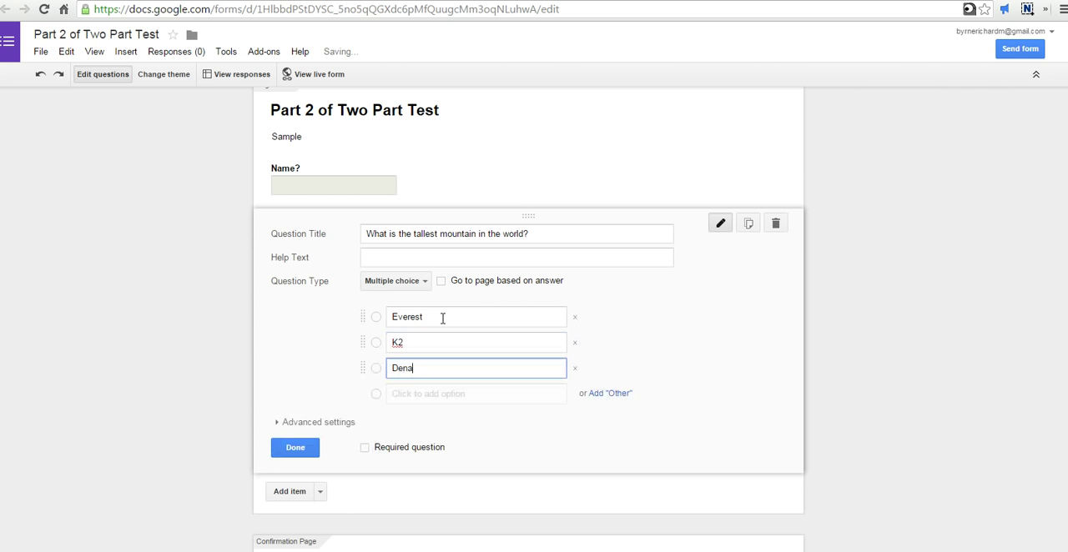
pyautogui.write('li')
pyautogui.press('Return')
pyautogui.write('Wa')
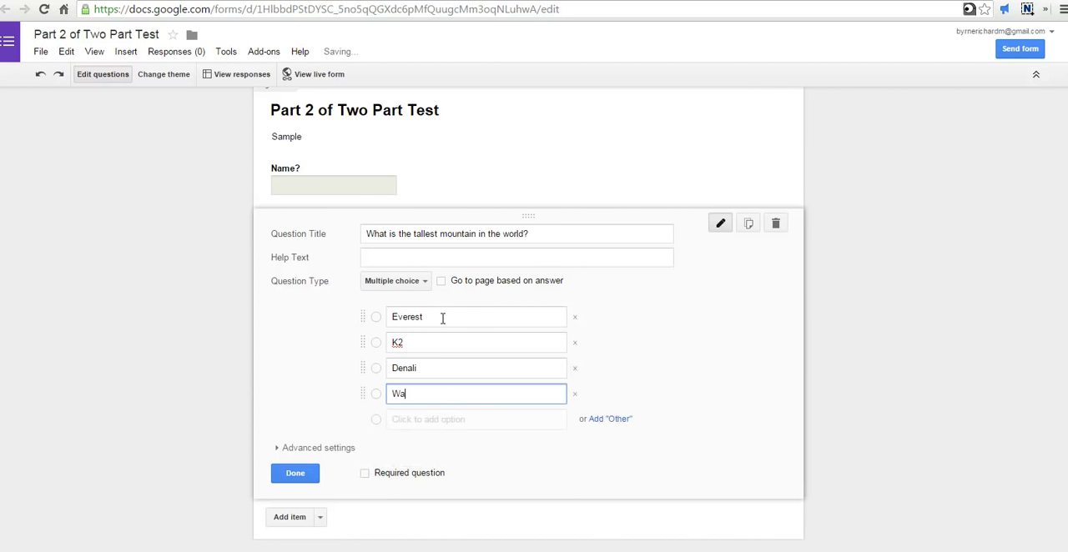
pyautogui.write('shington')
pyautogui.moveTo(360, 315); pyautogui.dragTo(368, 340)
pyautogui.click(285, 472)
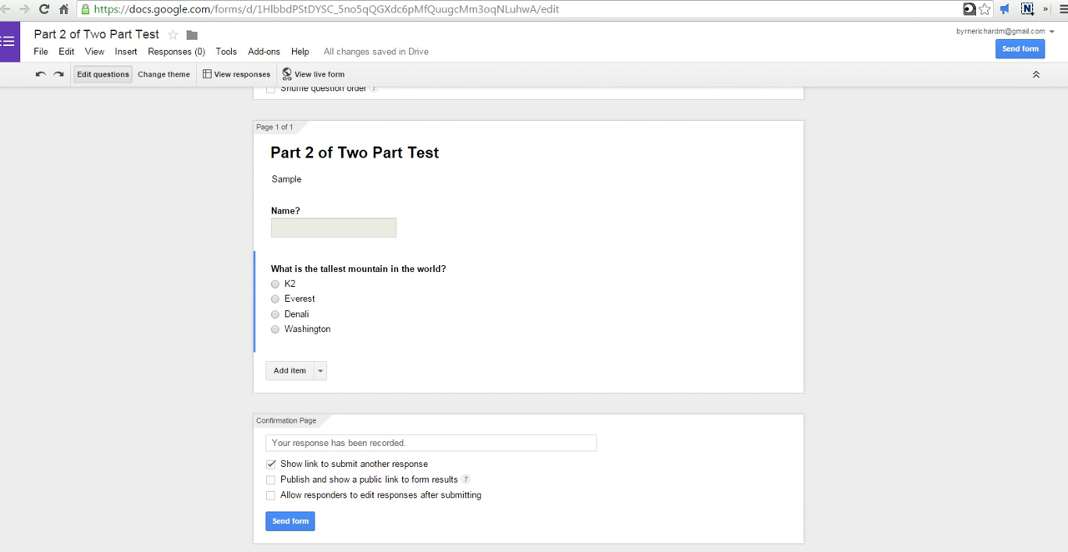
# Step: Copy the web address of the live Part 2 form and switch to the Part 1 form's editor
pyautogui.click(322, 77)
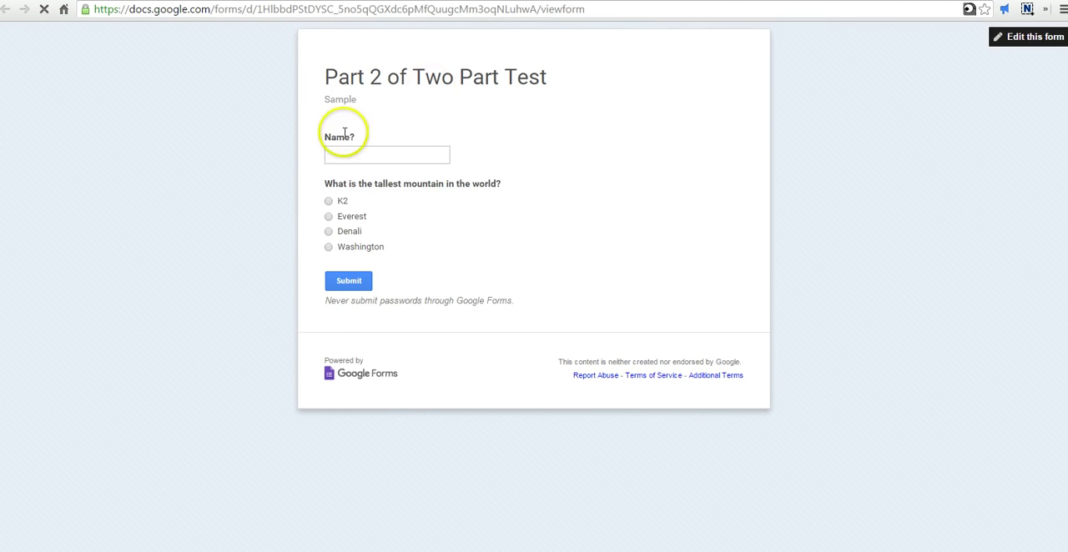
pyautogui.click(590, 11)
pyautogui.hotkey('ctrl', 'c')
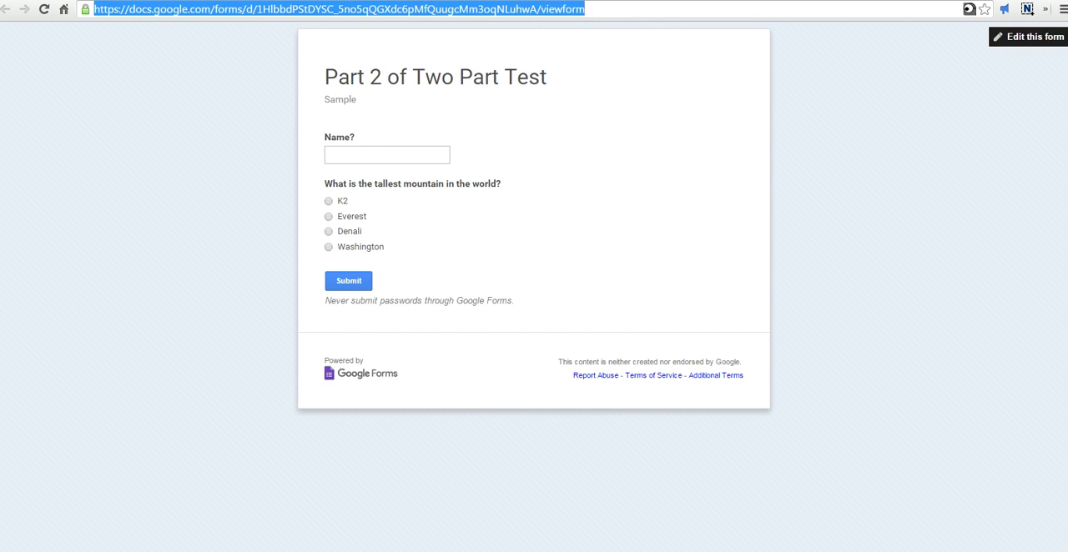
pyautogui.click(672, 1)
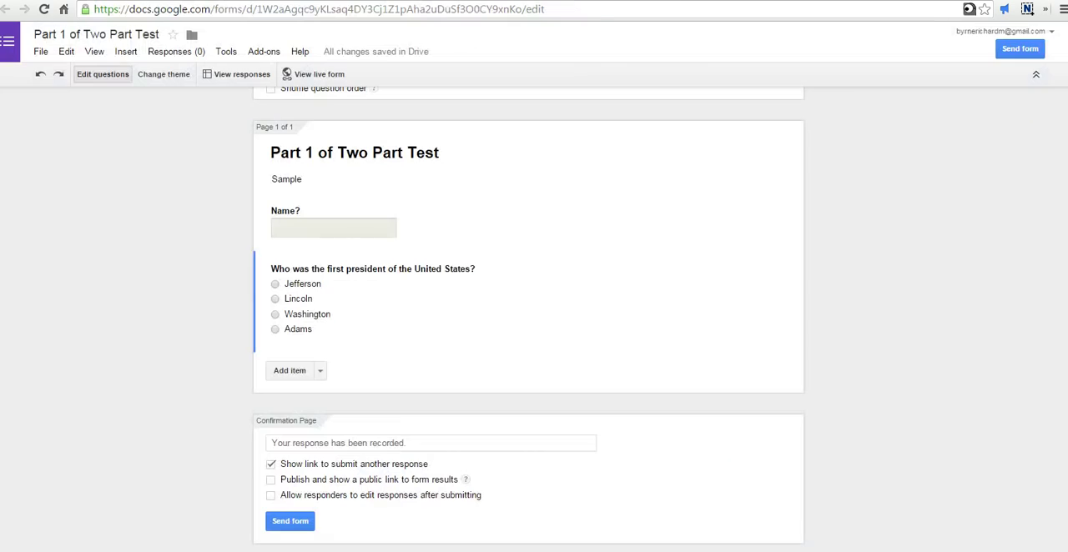
# Step: Replace the default confirmation page message of Part 1 with "Thank you for completing part 1."
pyautogui.click(374, 443)
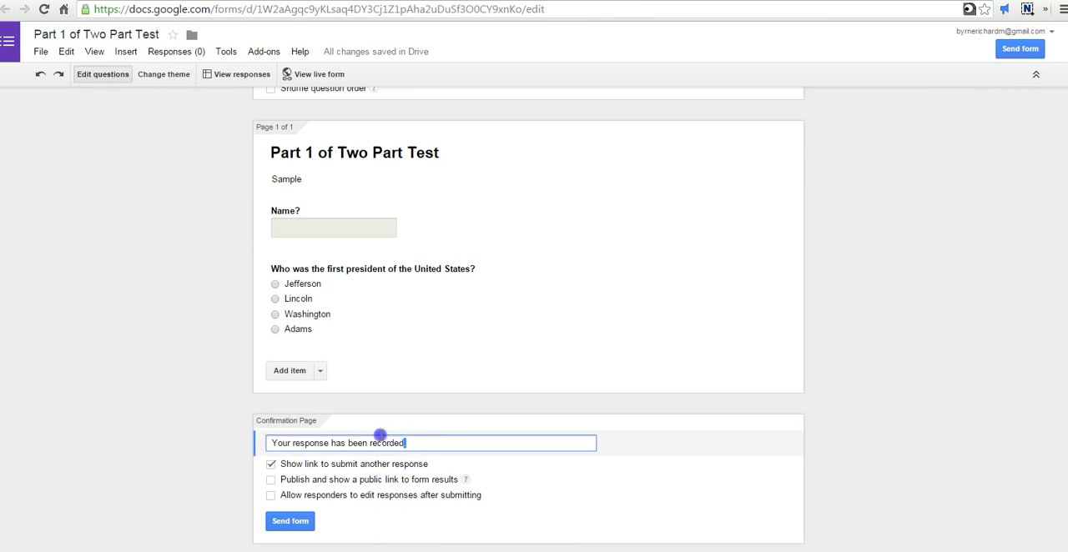
pyautogui.moveTo(421, 443); pyautogui.dragTo(267, 430)
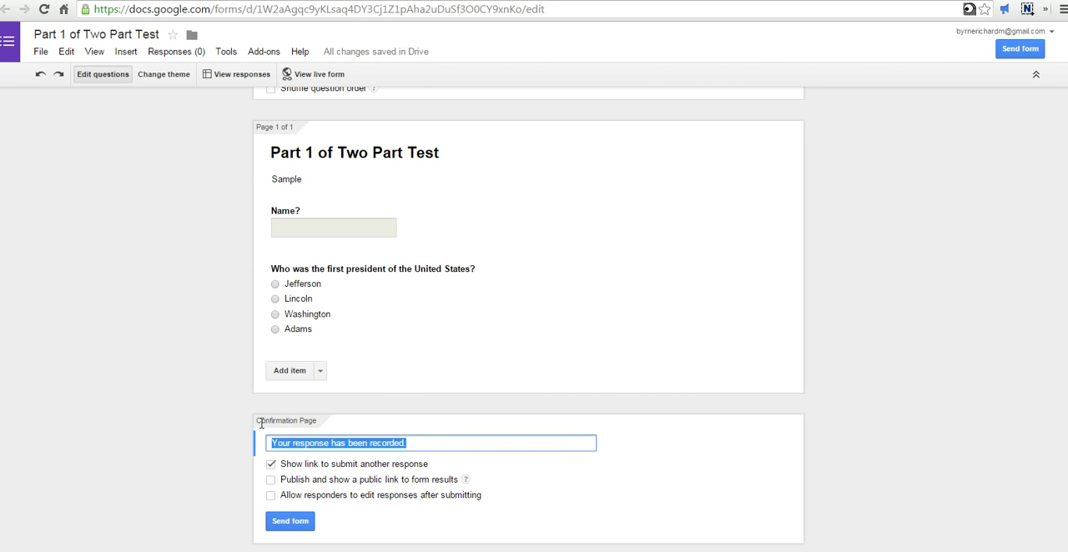
pyautogui.write('Than')
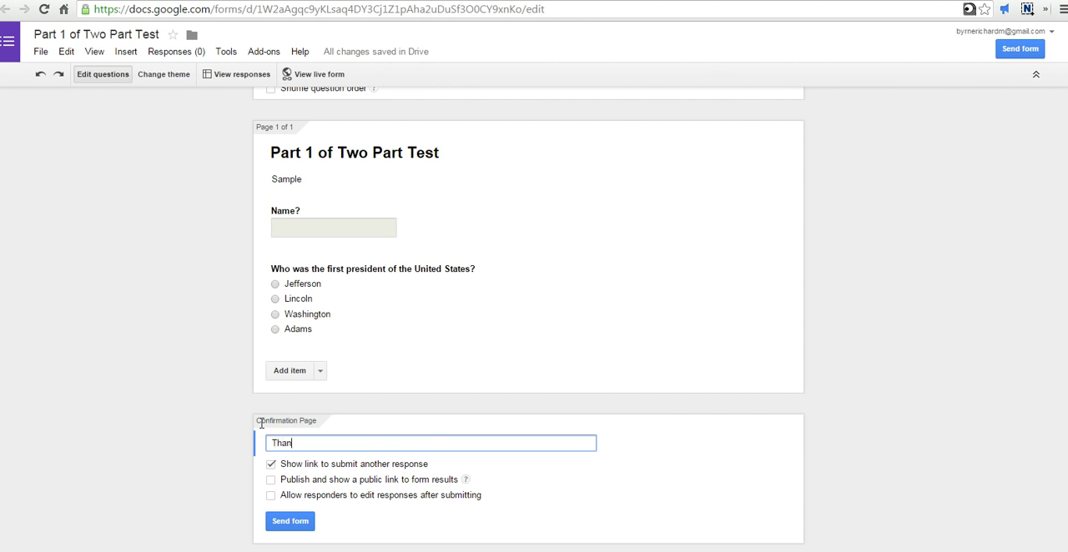
pyautogui.write('k you for completing part 1.')
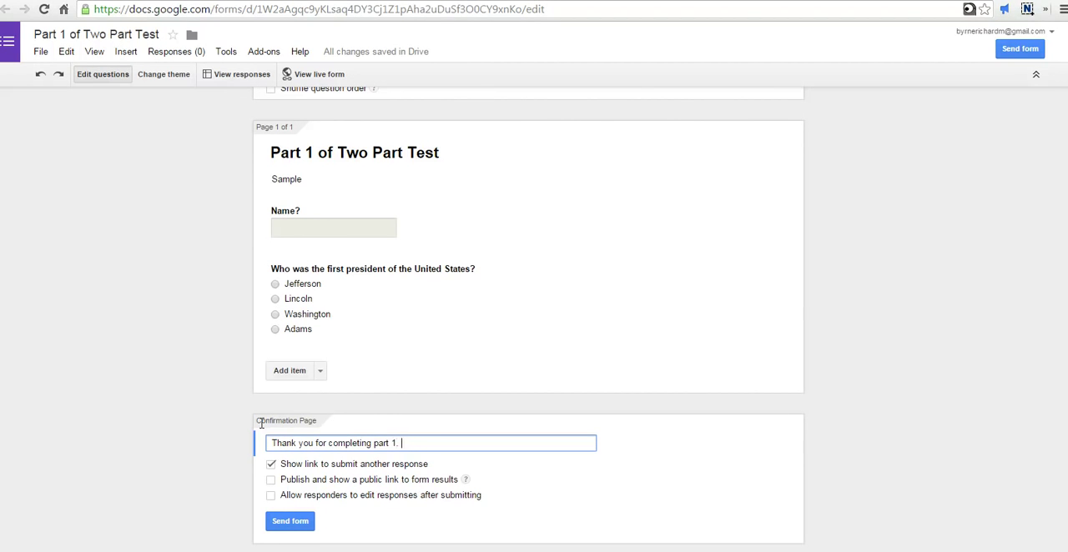
# Step: Extend the confirmation message with the sentence "To start on part 2, click the link below."
pyautogui.write('To start on part 2, clieck')
pyautogui.press('BackSpace')
pyautogui.press('BackSpace')
pyautogui.press('BackSpace')
pyautogui.press('BackSpace')
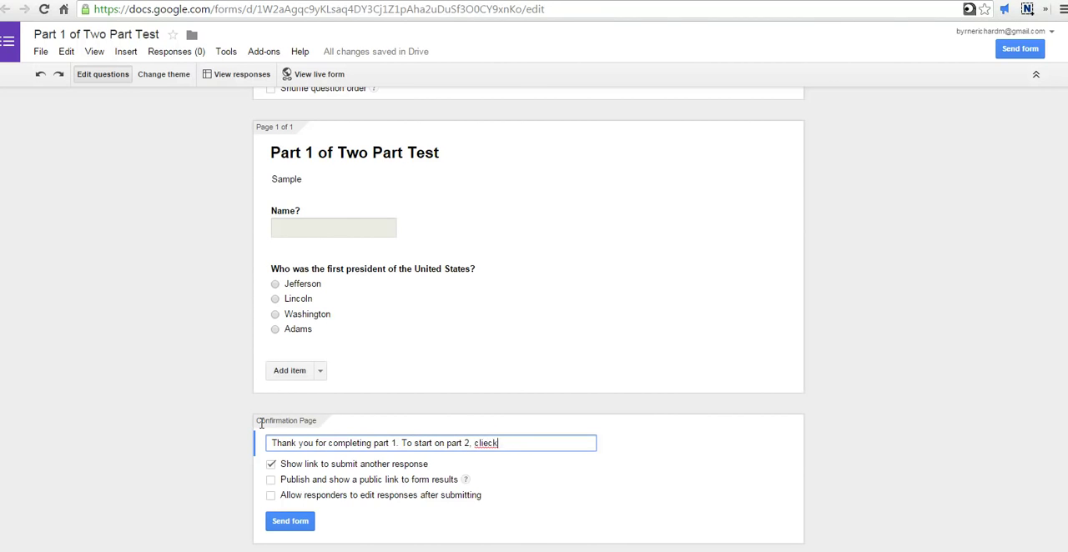
pyautogui.write('ck the link below.')
# Step: Paste the Part 2 form link on a new line of the confirmation message and disable the link to submit another response
pyautogui.press('Return')
pyautogui.hotkey('ctrl', 'v')
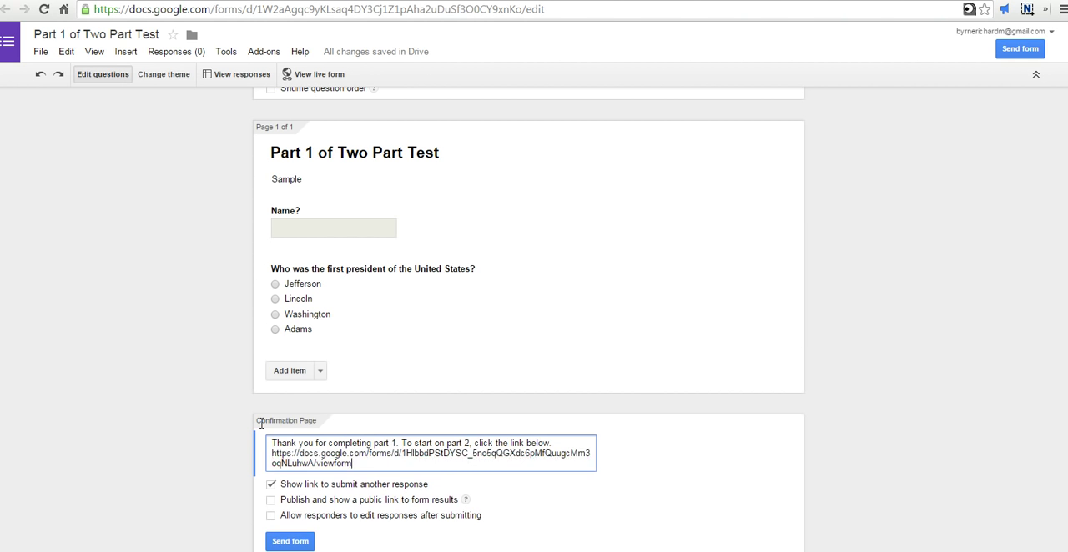
pyautogui.scroll(-1, 279, 463)
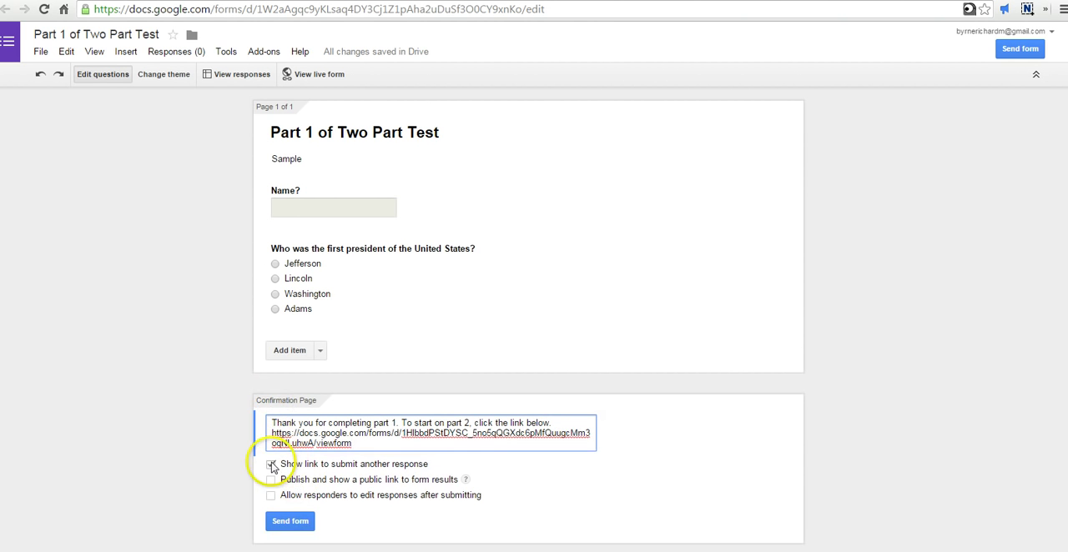
pyautogui.click(271, 464)
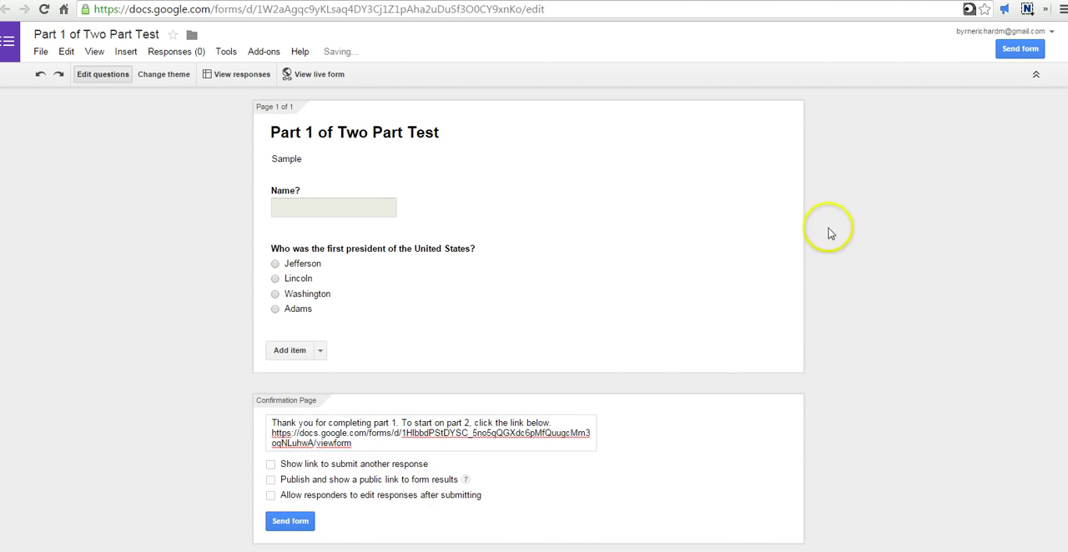
# Step: Open the live Part 1 form, enter the respondent's name, answer Washington and submit the response
pyautogui.click(325, 76)
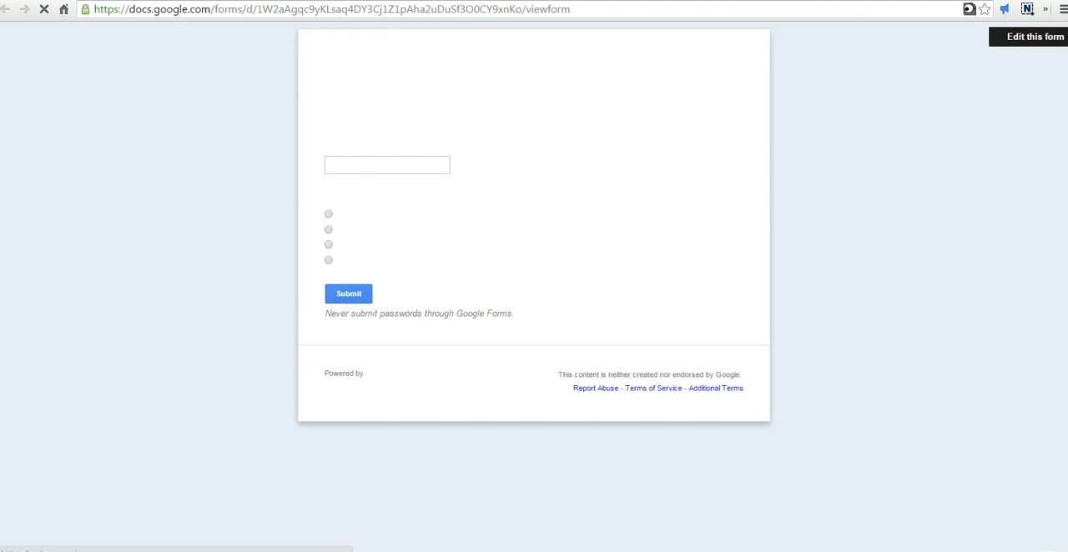
pyautogui.click(341, 155)
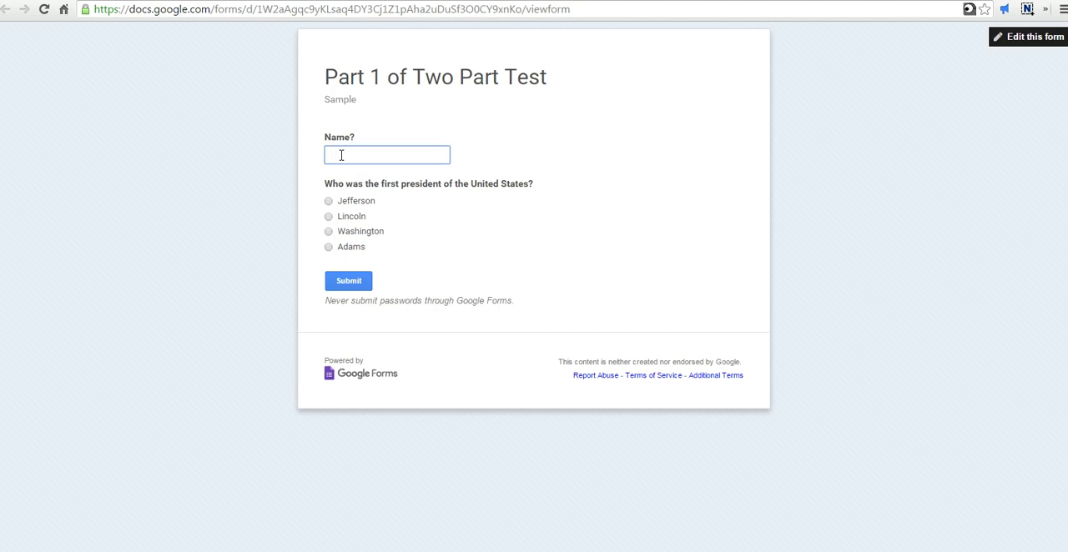
pyautogui.write('Max')
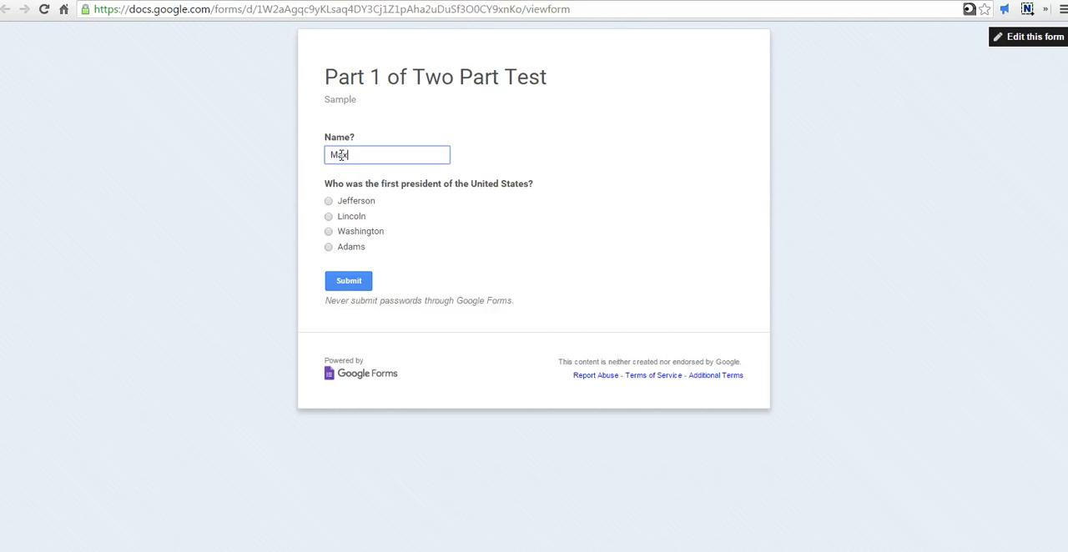
pyautogui.click(328, 231)
pyautogui.click(347, 282)
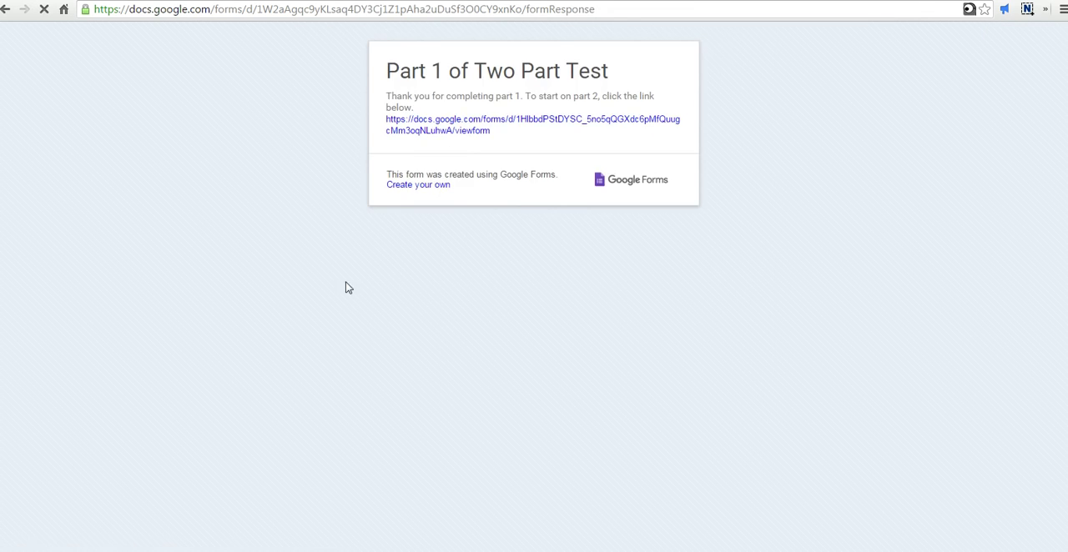
# Step: Follow the Part 2 link on the confirmation page, enter the respondent's name, answer Everest and submit the response
pyautogui.click(441, 129)
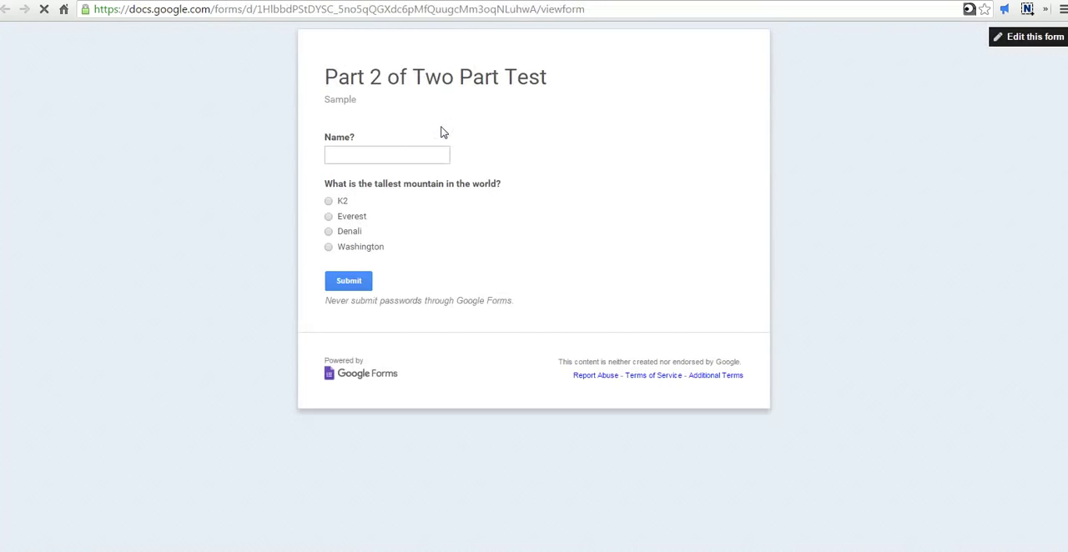
pyautogui.click(405, 157)
pyautogui.write('Max')
pyautogui.click(329, 216)
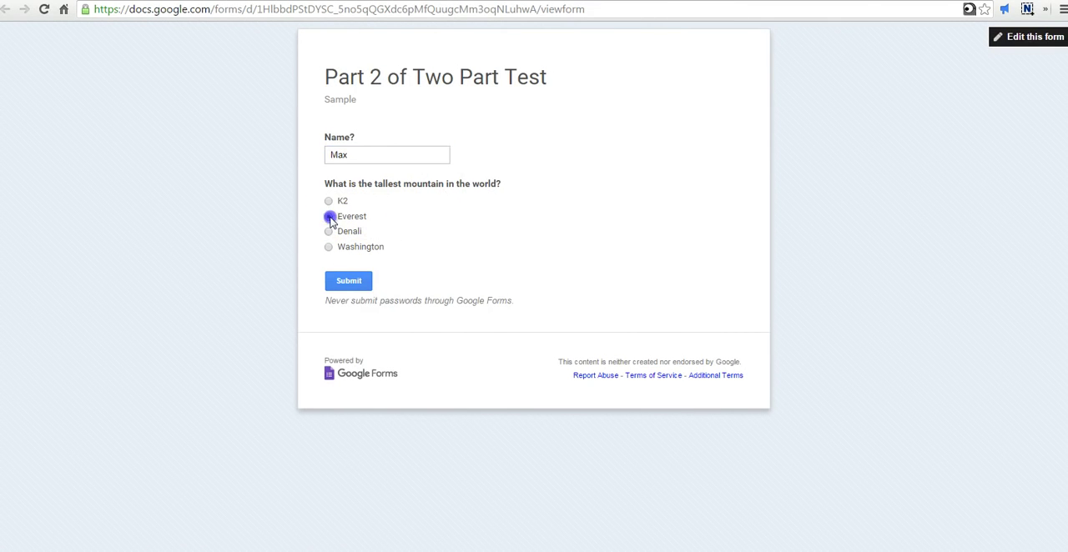
pyautogui.click(350, 284)
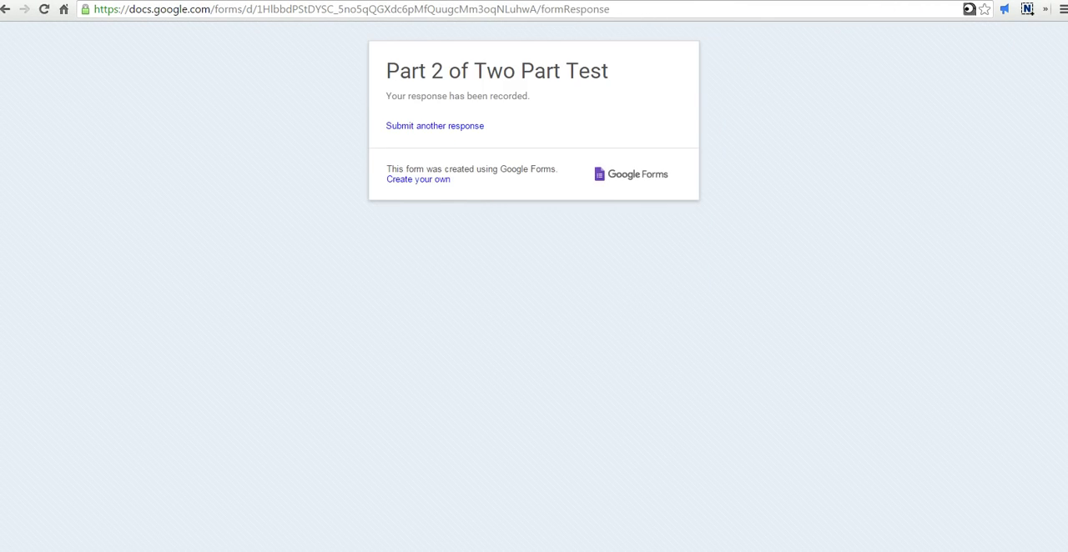
# Step: Close both submitted live forms and return to the Part 2 form's editor
pyautogui.hotkey('ctrl', 'w')
pyautogui.hotkey('ctrl', 'w')
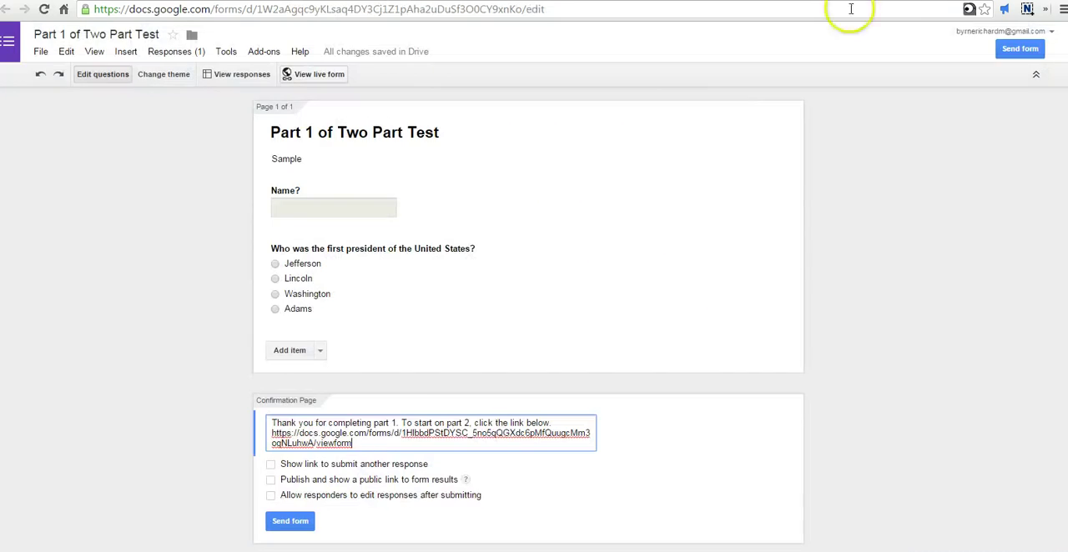
pyautogui.hotkey('ctrl', 'Tab')
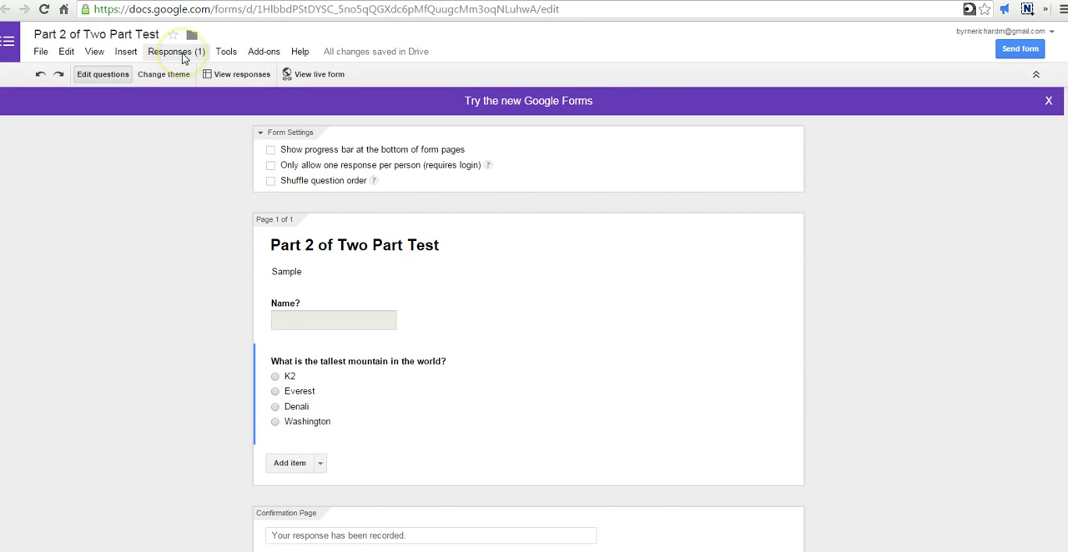
# Step: Change the Part 2 form's response destination to a new sheet in the existing Part 1 of Two Part Test (Responses) spreadsheet
pyautogui.click(184, 58)
pyautogui.click(181, 55)
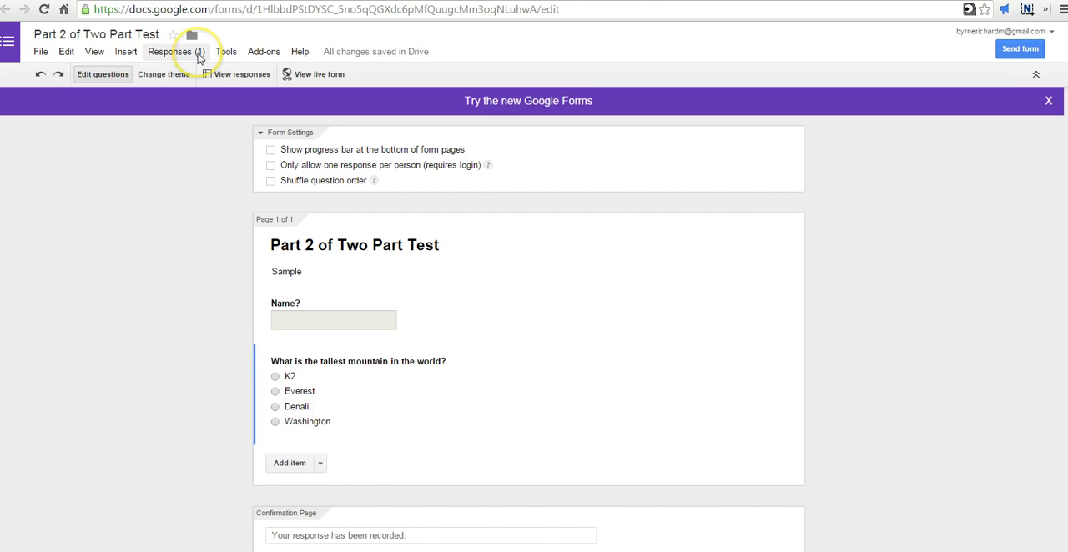
pyautogui.click(198, 56)
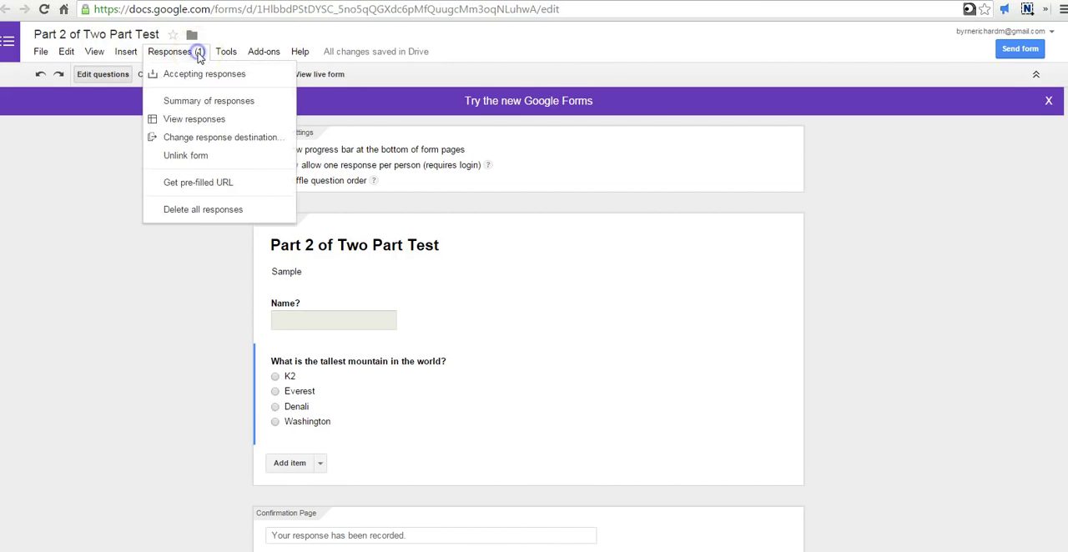
pyautogui.click(213, 138)
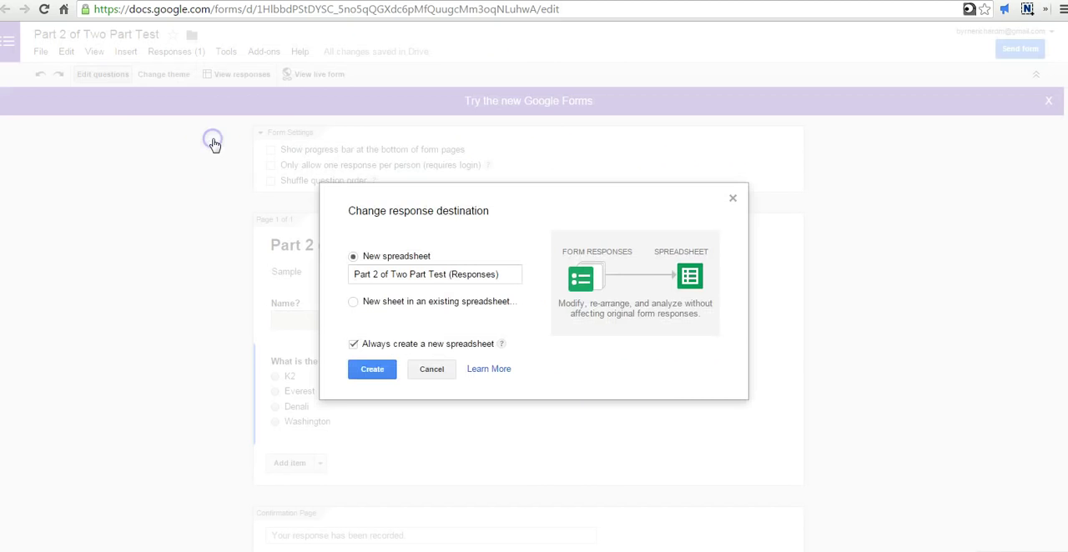
pyautogui.click(355, 305)
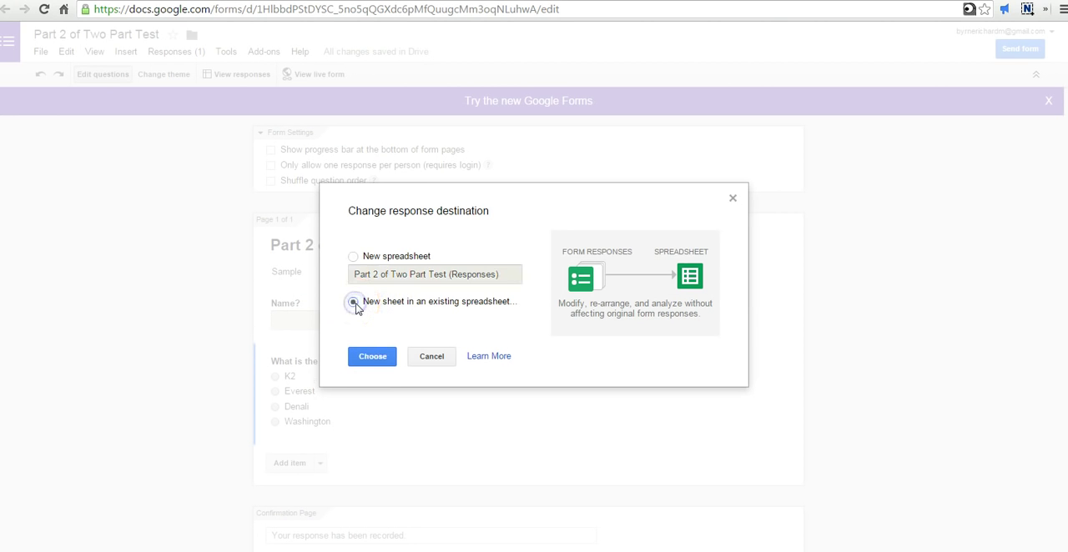
pyautogui.click(374, 357)
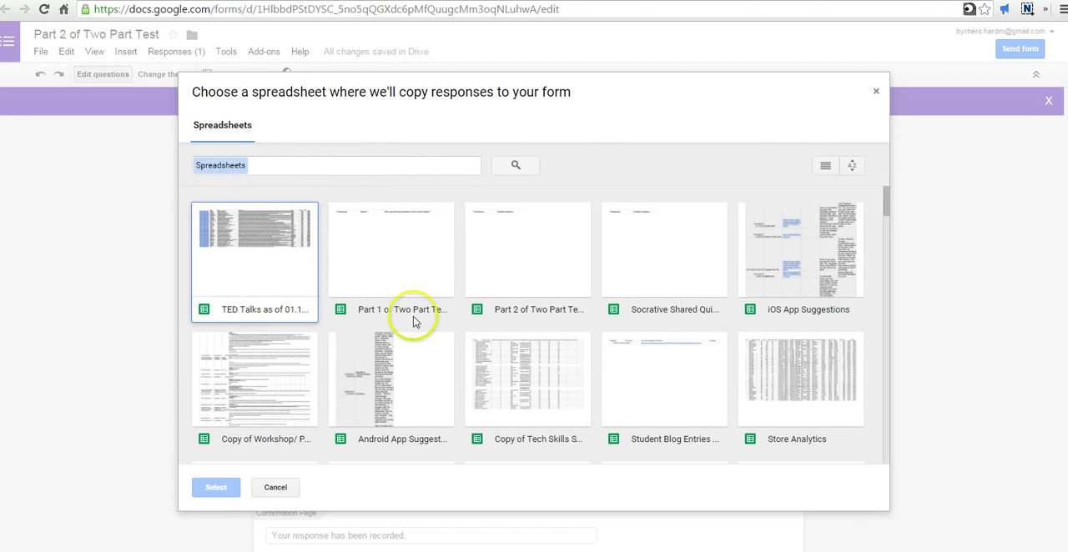
pyautogui.click(403, 265)
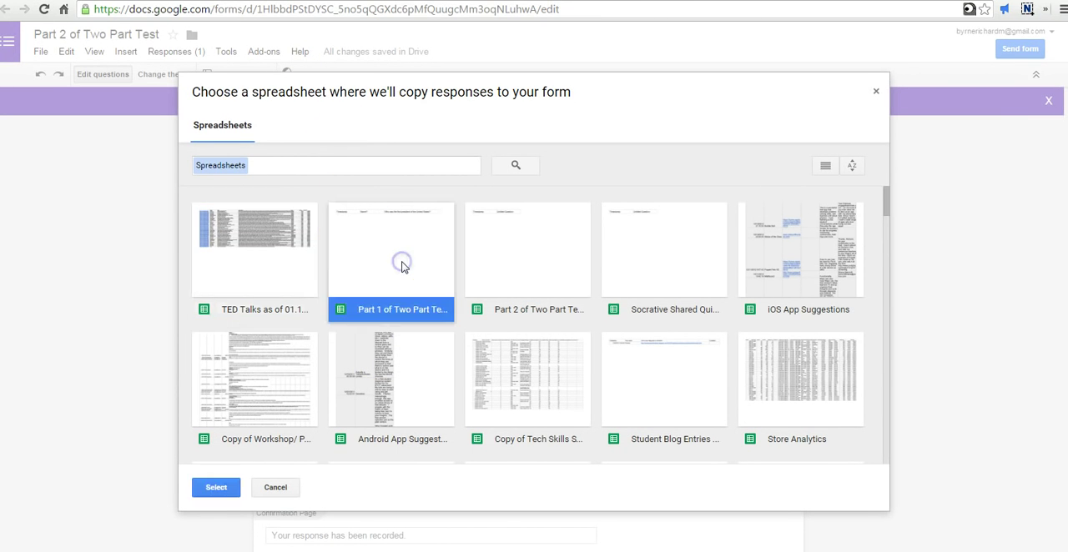
pyautogui.click(217, 488)
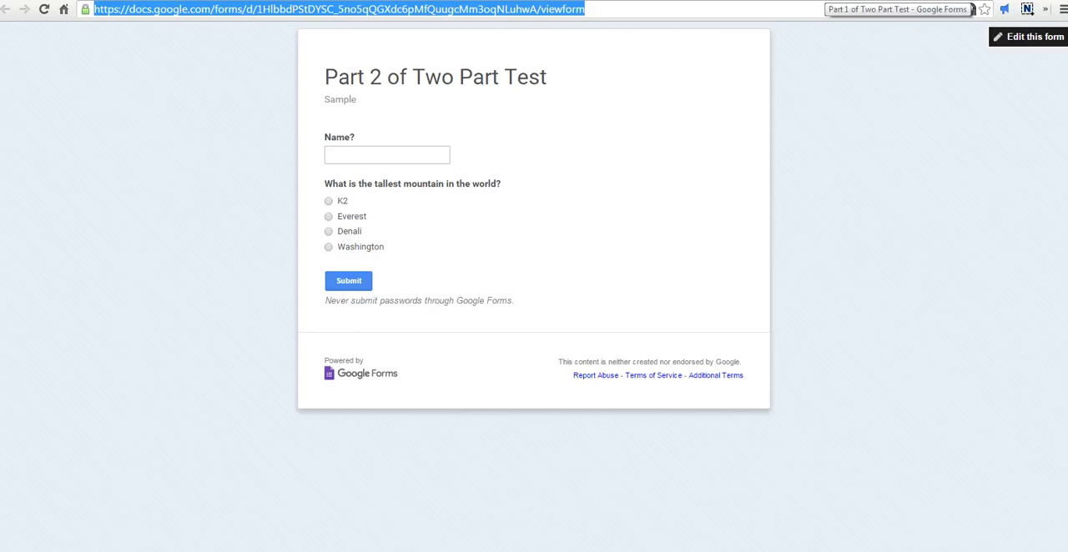
# Step: Return to the live Part 2 form, enter the respondent's name, answer Denali and submit the response
pyautogui.click(822, 0)
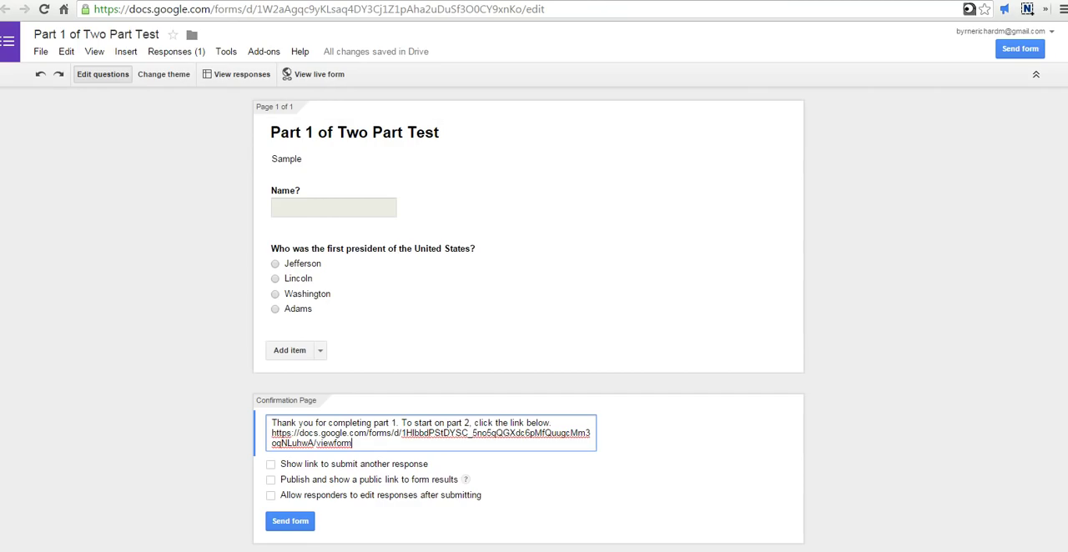
pyautogui.click(667, 0)
pyautogui.click(365, 155)
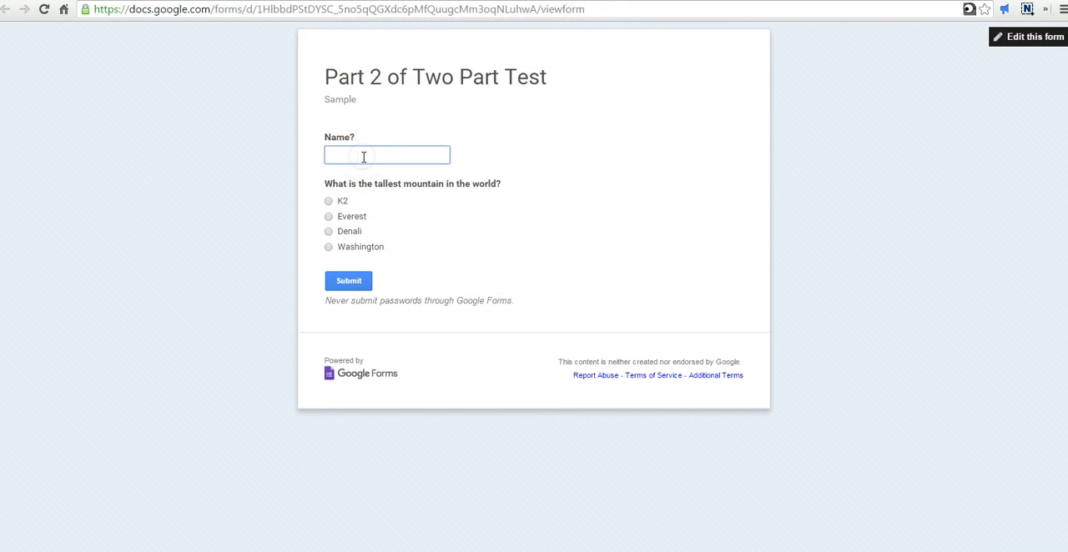
pyautogui.write('Max')
pyautogui.click(327, 231)
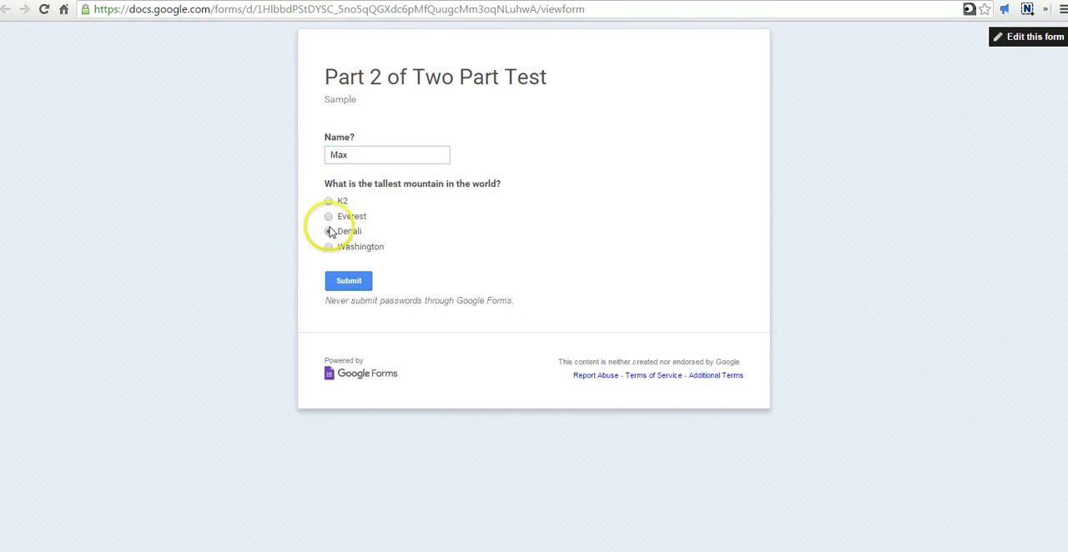
pyautogui.click(343, 285)
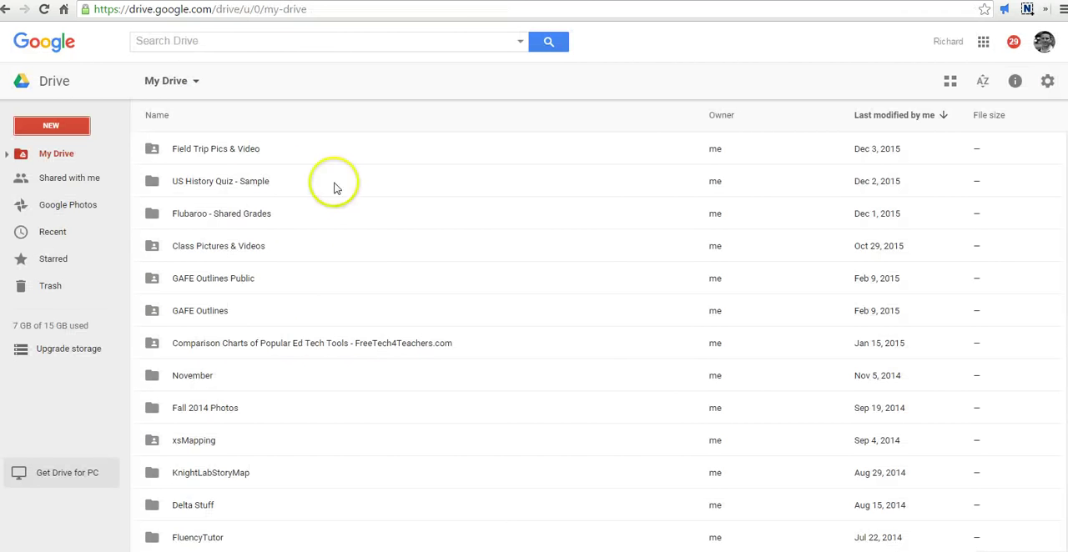
# Step: Open the Part 1 of Two Part Test (Responses) spreadsheet from Google Drive and compare its Form Responses 1 and Form Responses 2 sheets
pyautogui.scroll(-10, 352, 204)
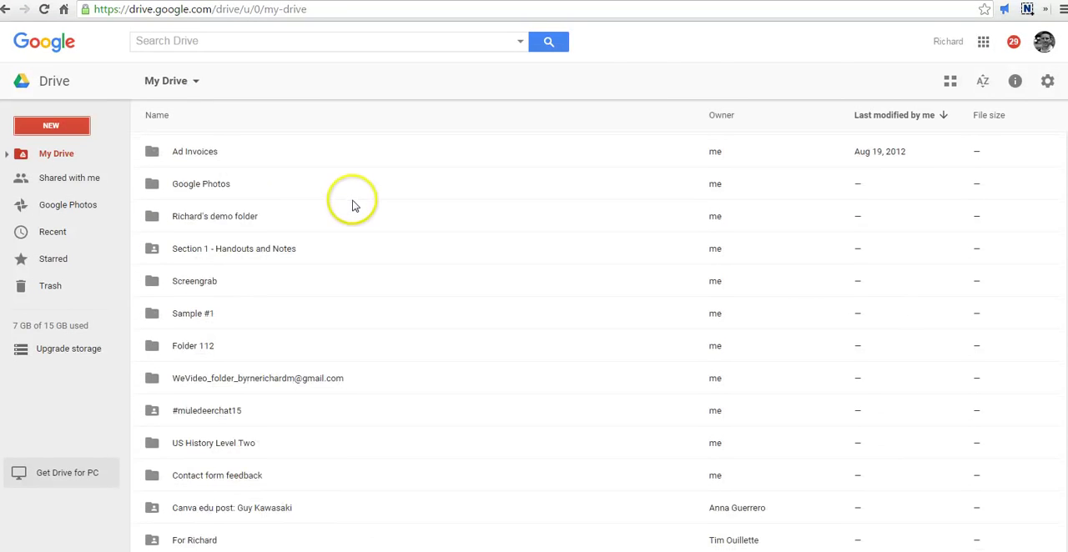
pyautogui.scroll(-4, 352, 203)
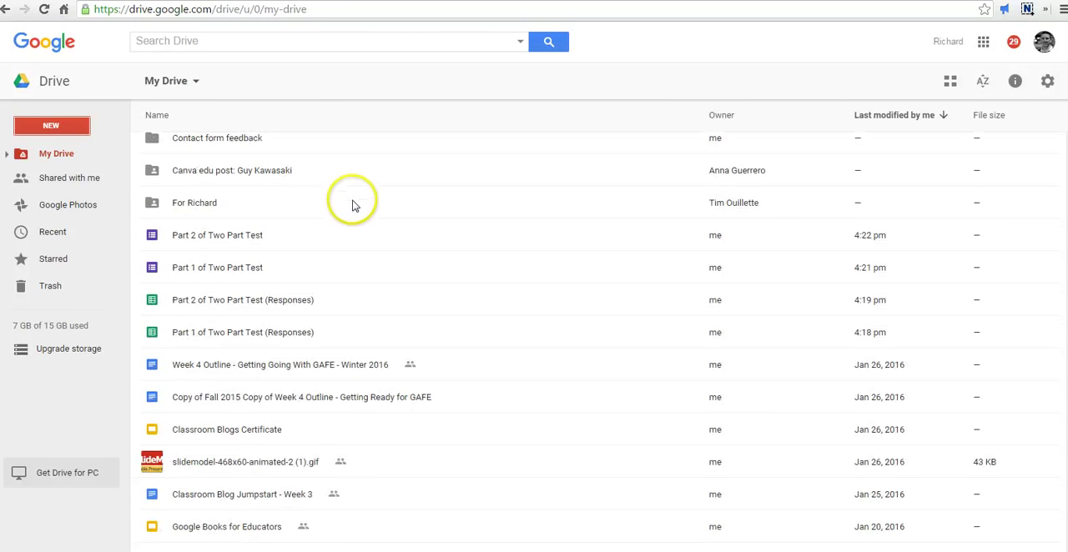
pyautogui.click(236, 268)
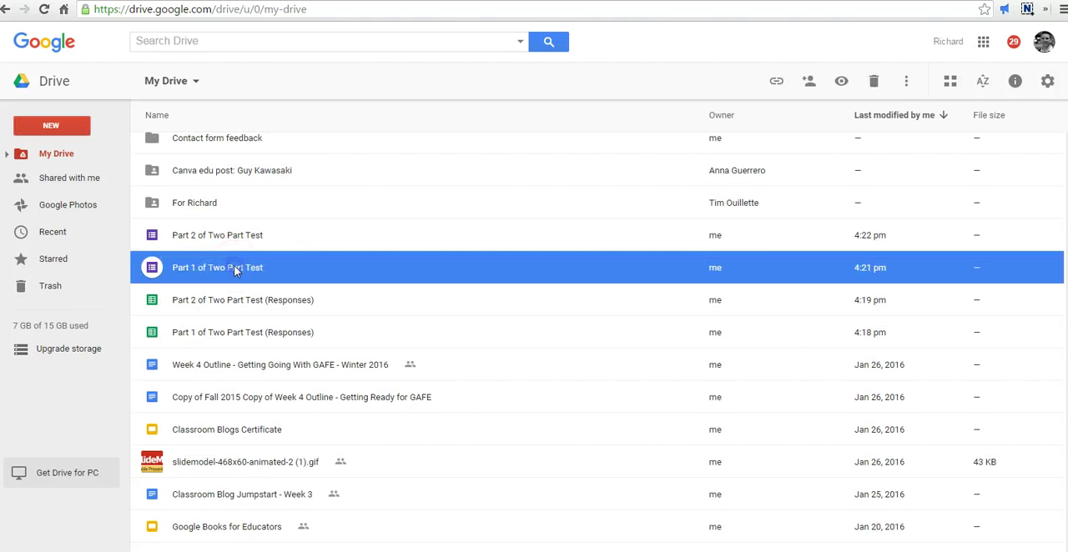
pyautogui.doubleClick(244, 333)
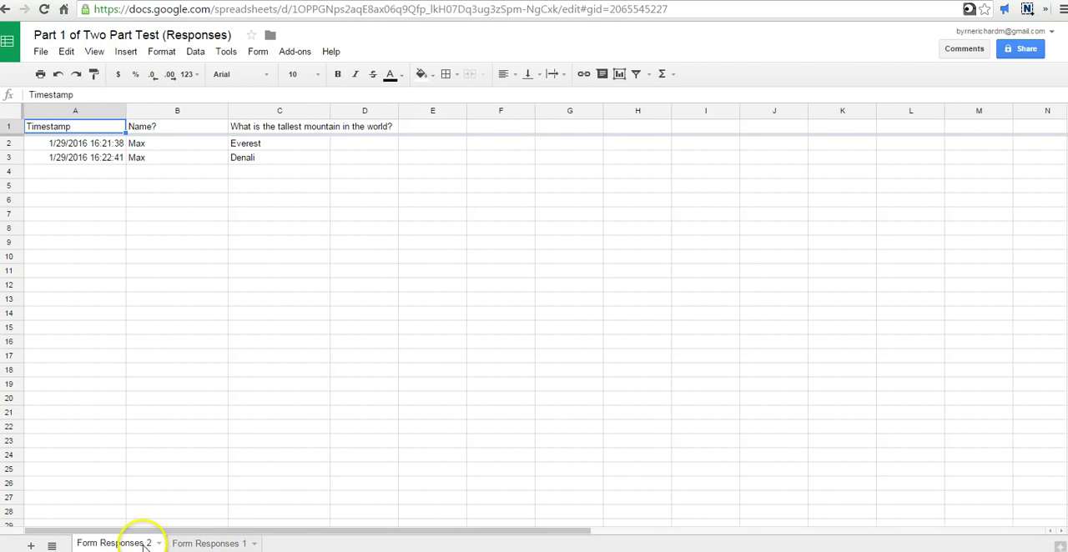
pyautogui.click(214, 543)
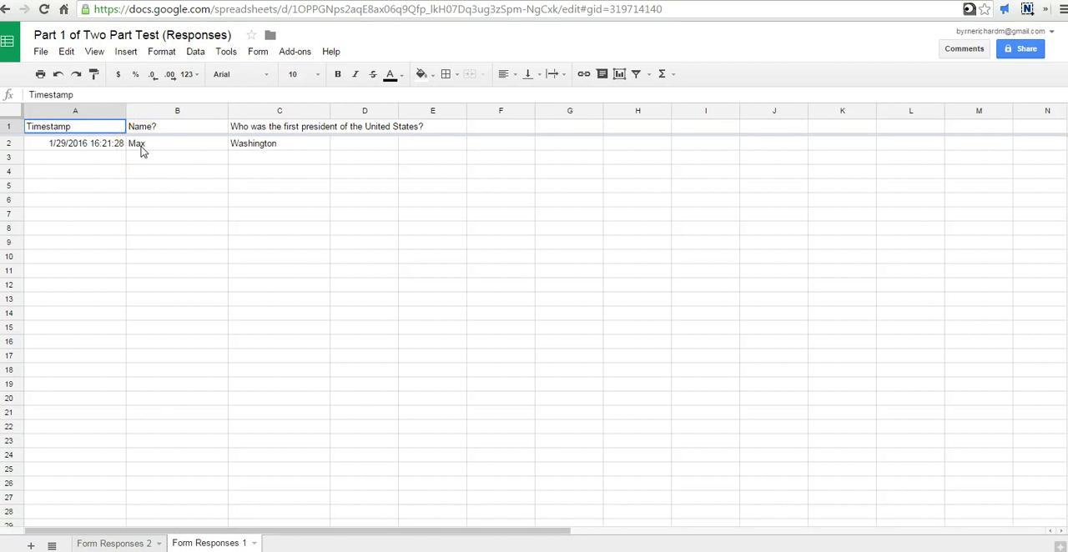
pyautogui.click(129, 543)
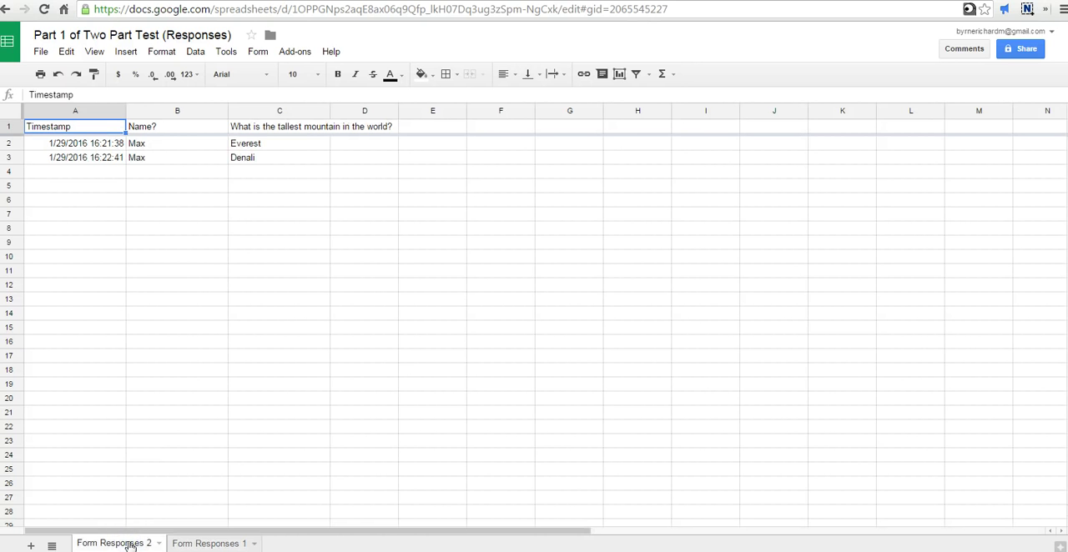